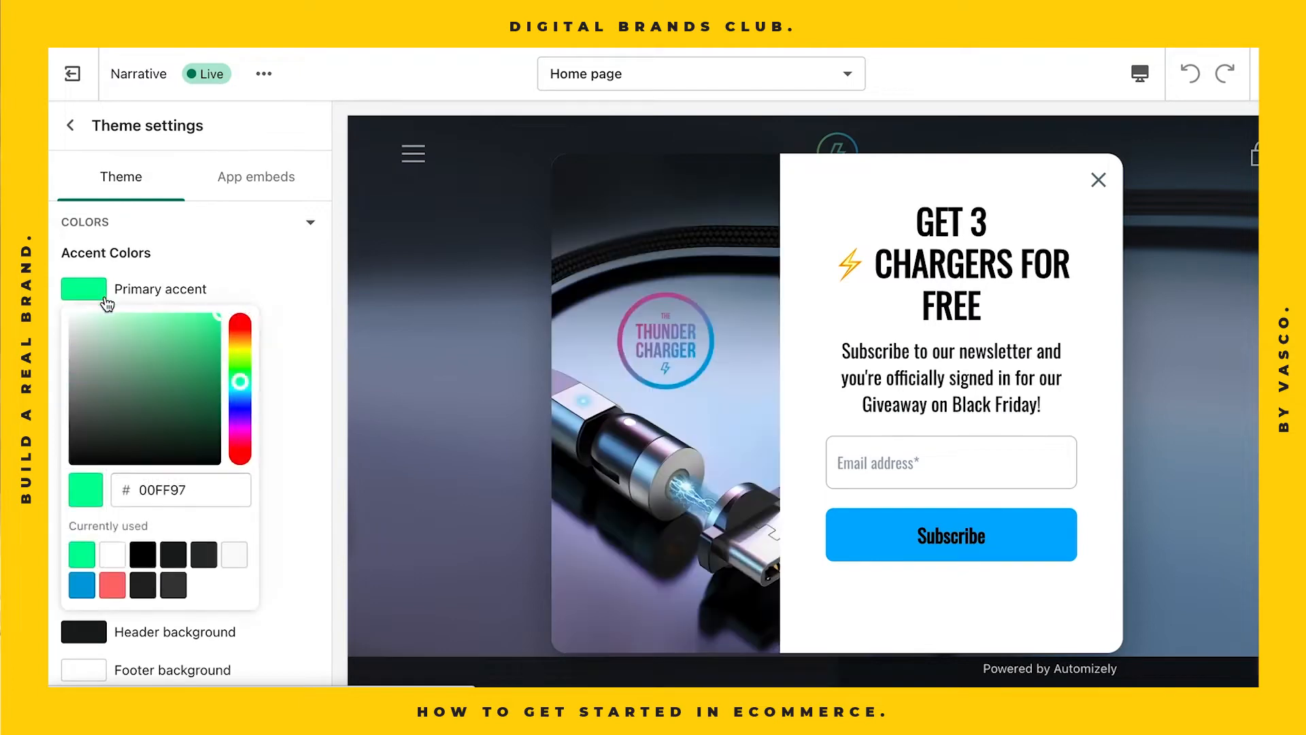
# Take the primary accent colour code 00FF97 from the theme settings and set the email templates' websafe font family to Verdana.
pyautogui.doubleClick(139, 491)
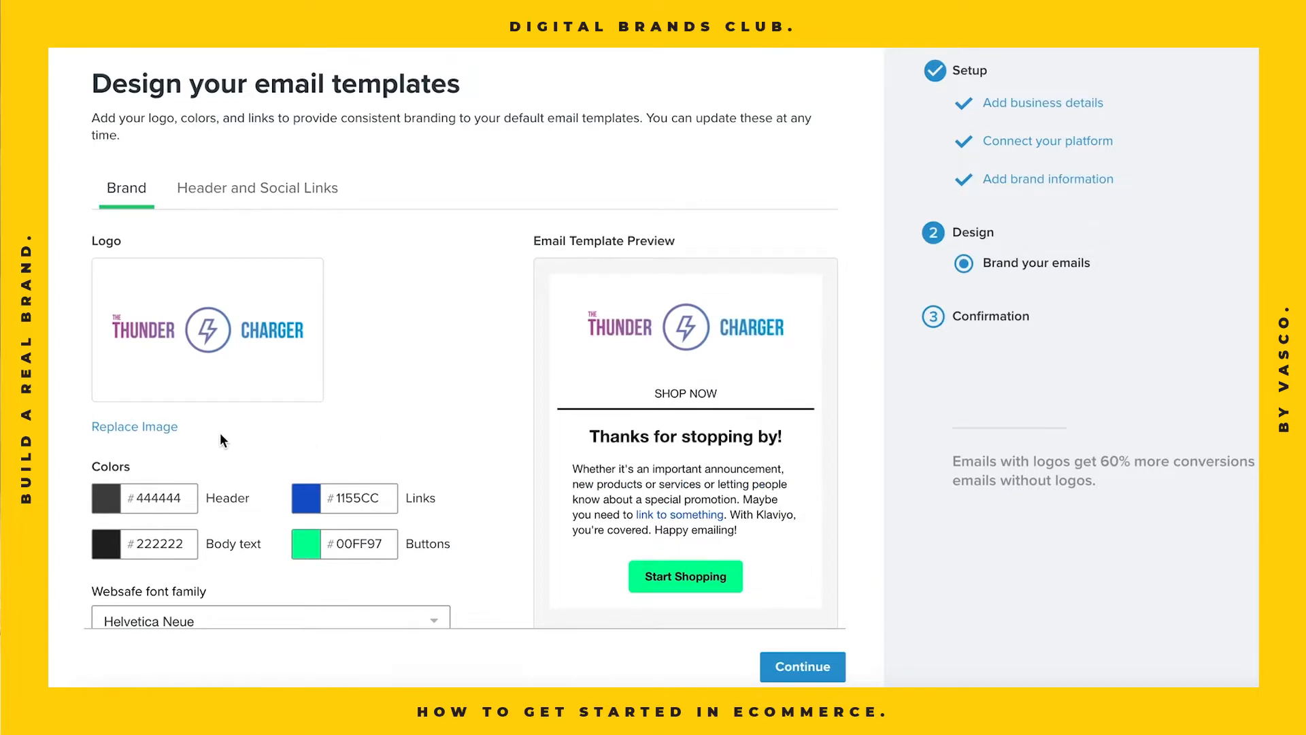
pyautogui.scroll(-2, 318, 419)
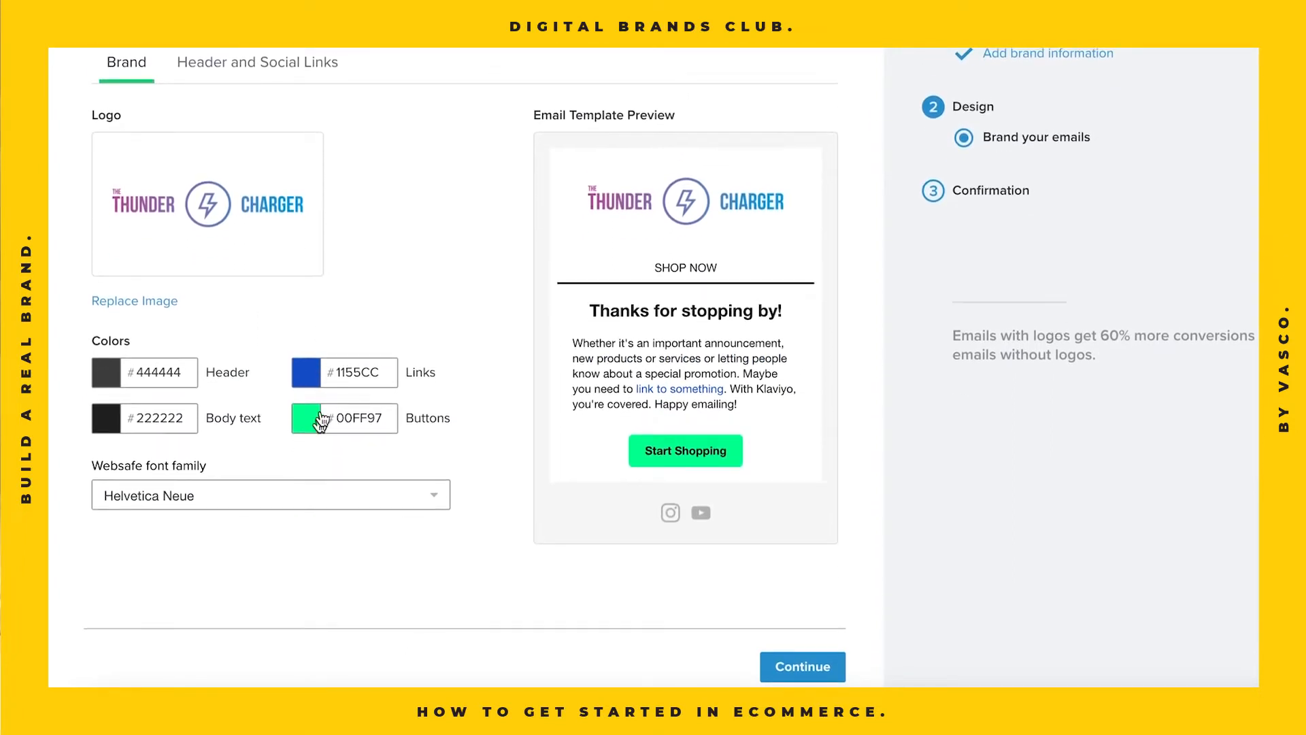
pyautogui.click(245, 500)
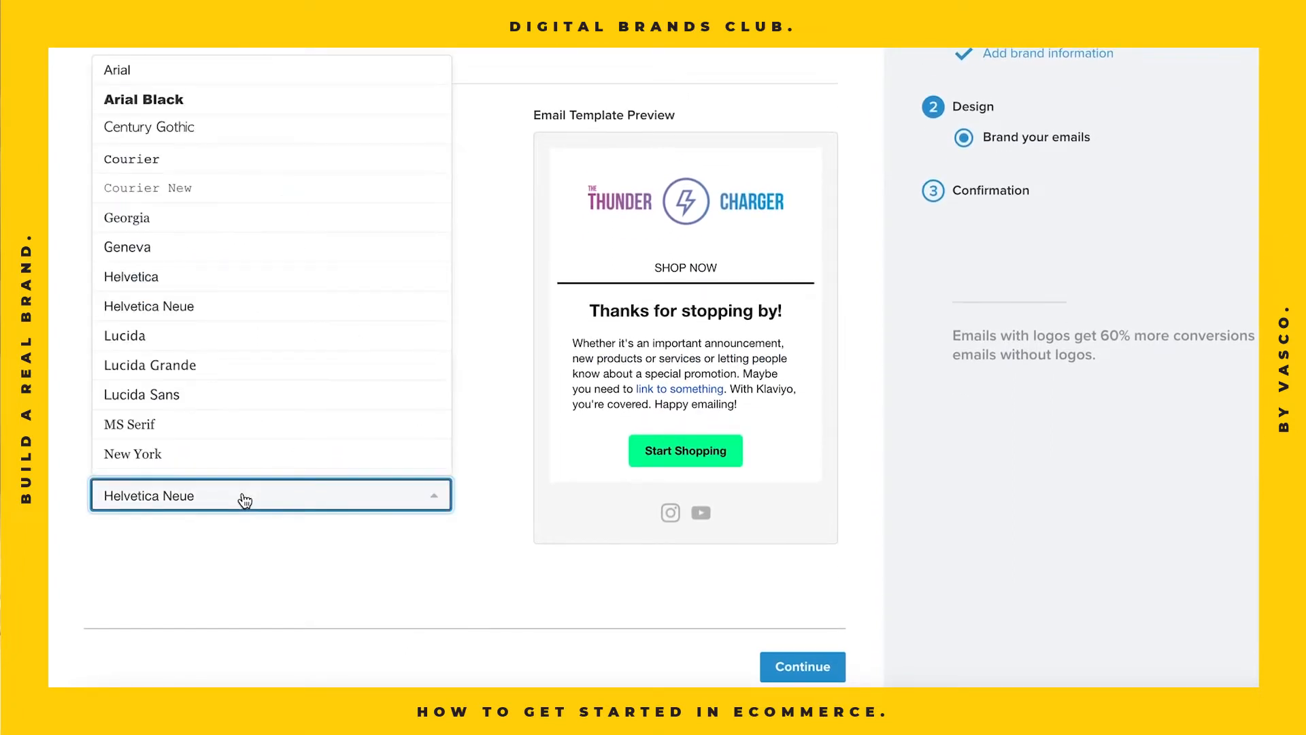
pyautogui.scroll(-4, 204, 143)
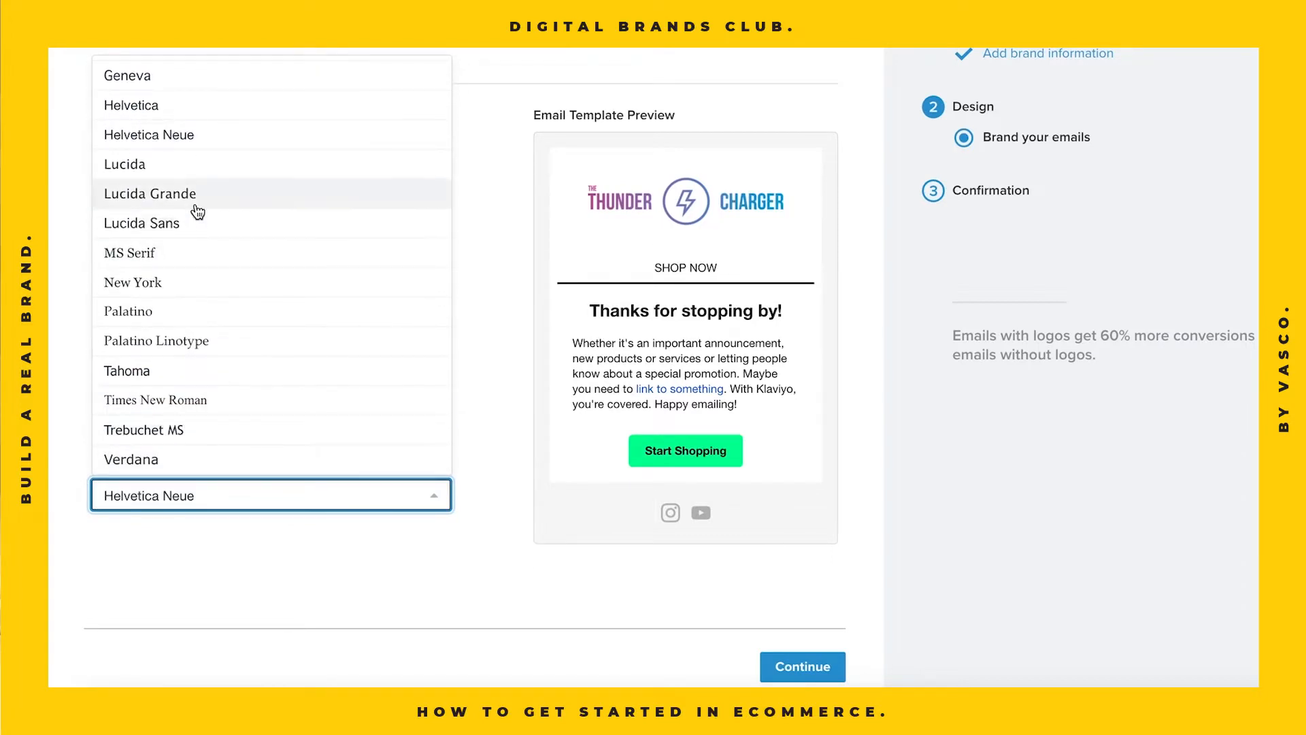
pyautogui.scroll(4, 209, 379)
pyautogui.scroll(-4, 211, 382)
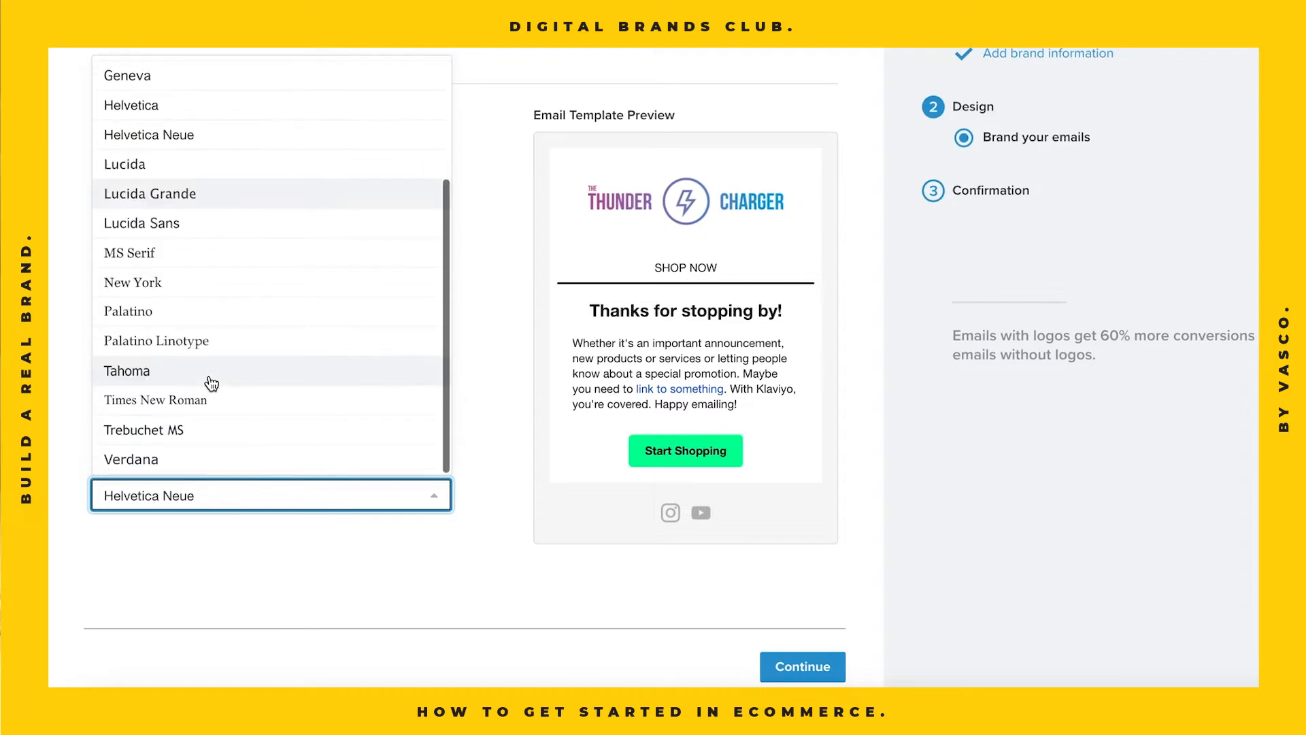
pyautogui.click(174, 457)
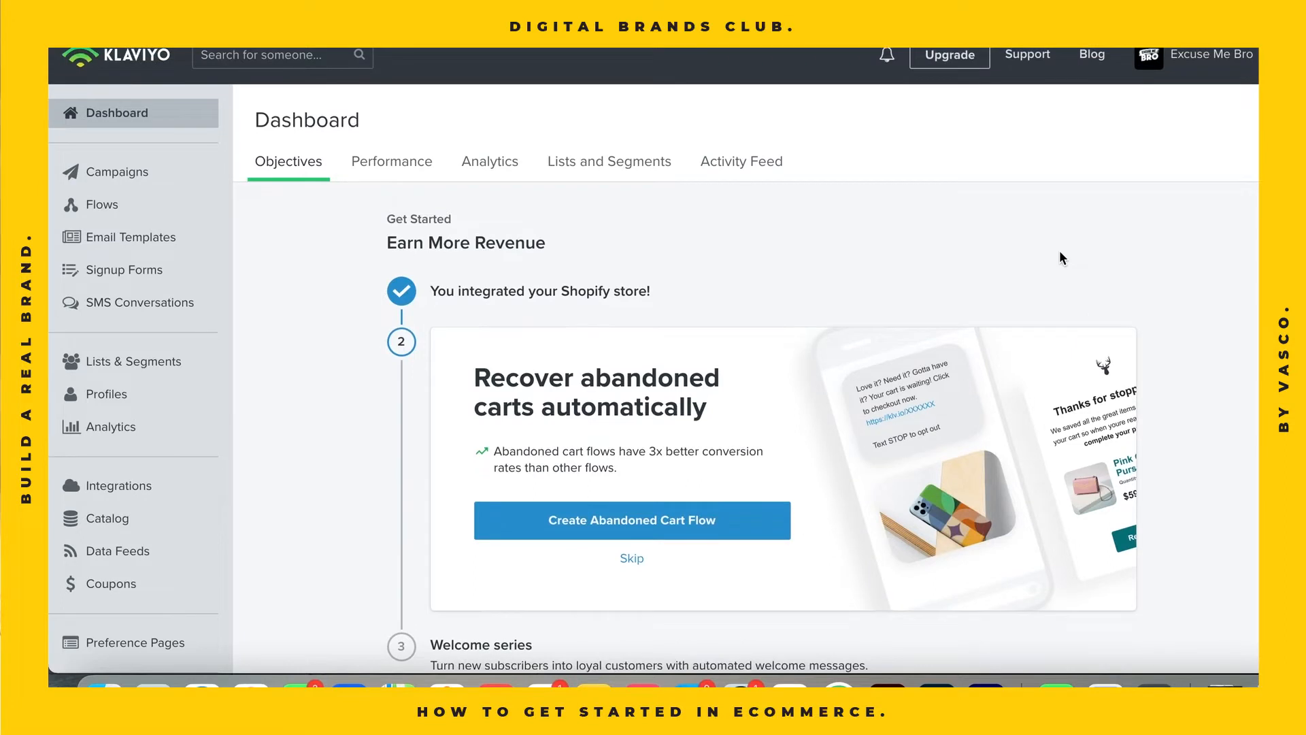
# Look over the dashboard objectives, the campaigns page and the suggested pre-built flows.
pyautogui.scroll(-3, 1059, 251)
pyautogui.scroll(2, 1059, 250)
pyautogui.scroll(1, 1059, 253)
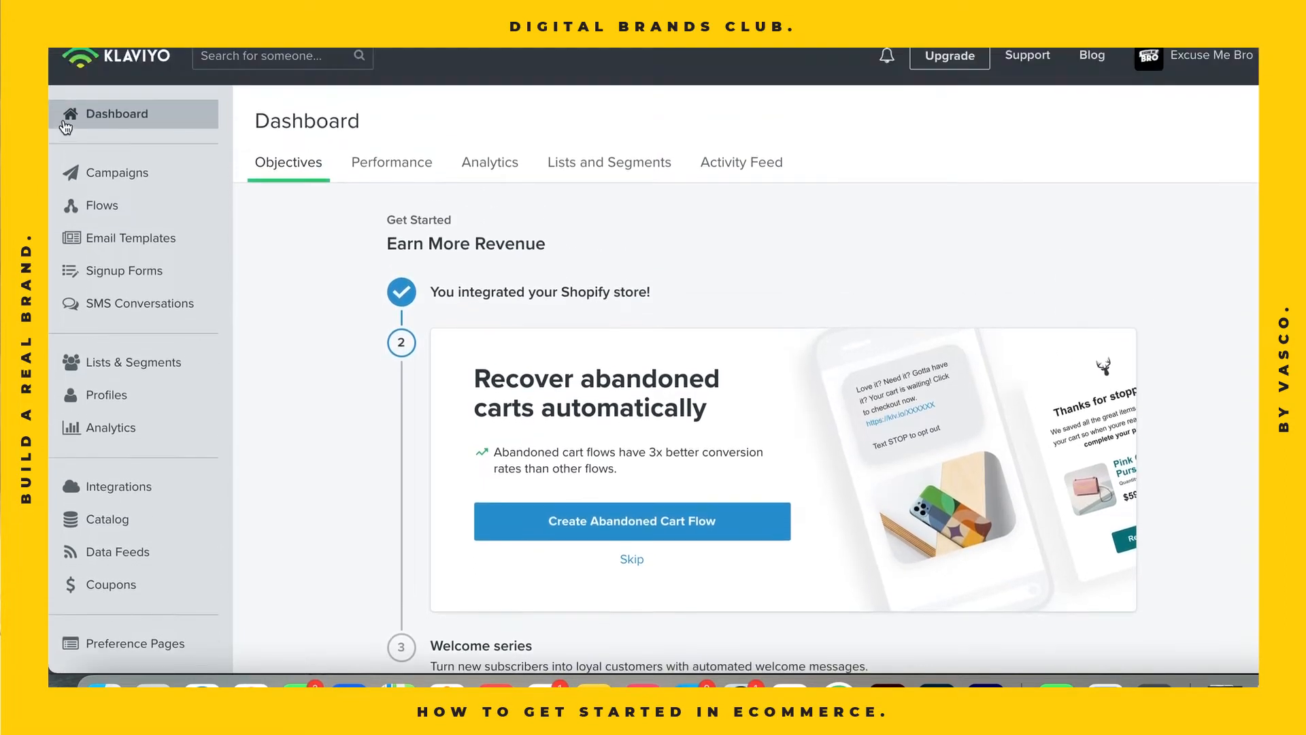
pyautogui.click(123, 175)
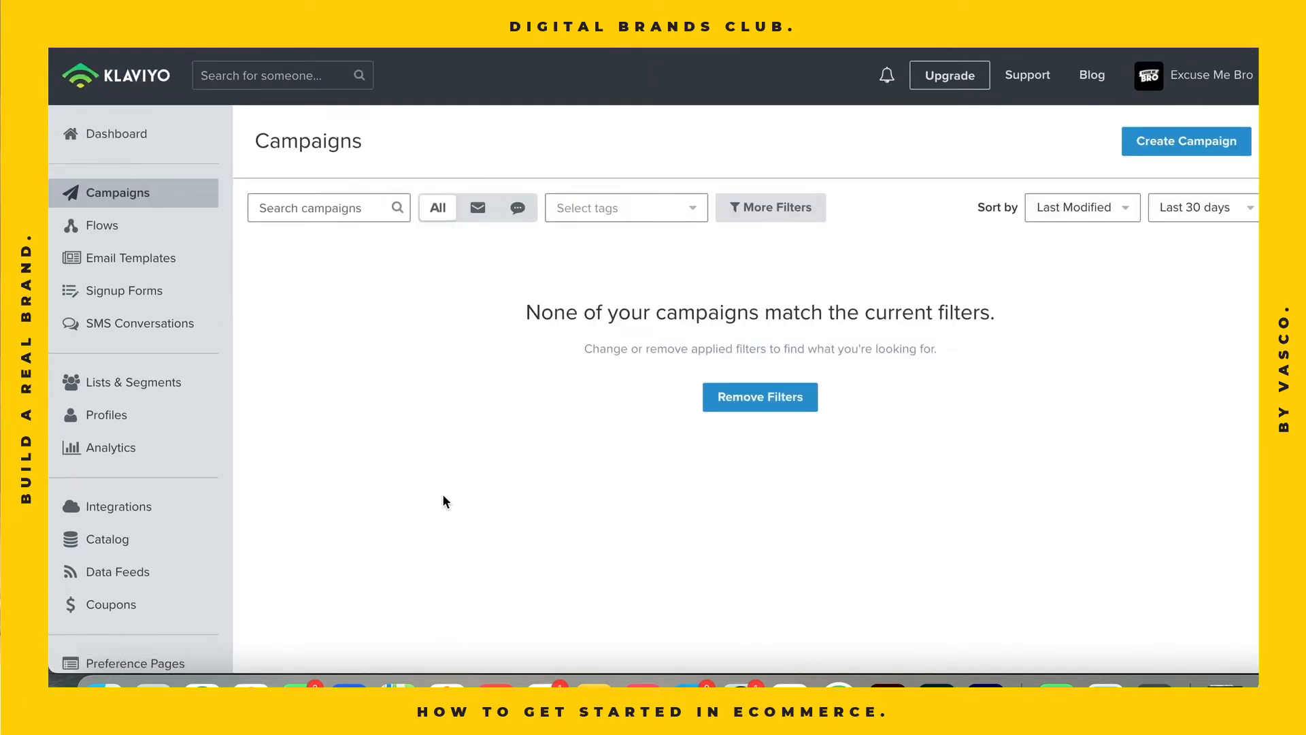
pyautogui.click(146, 232)
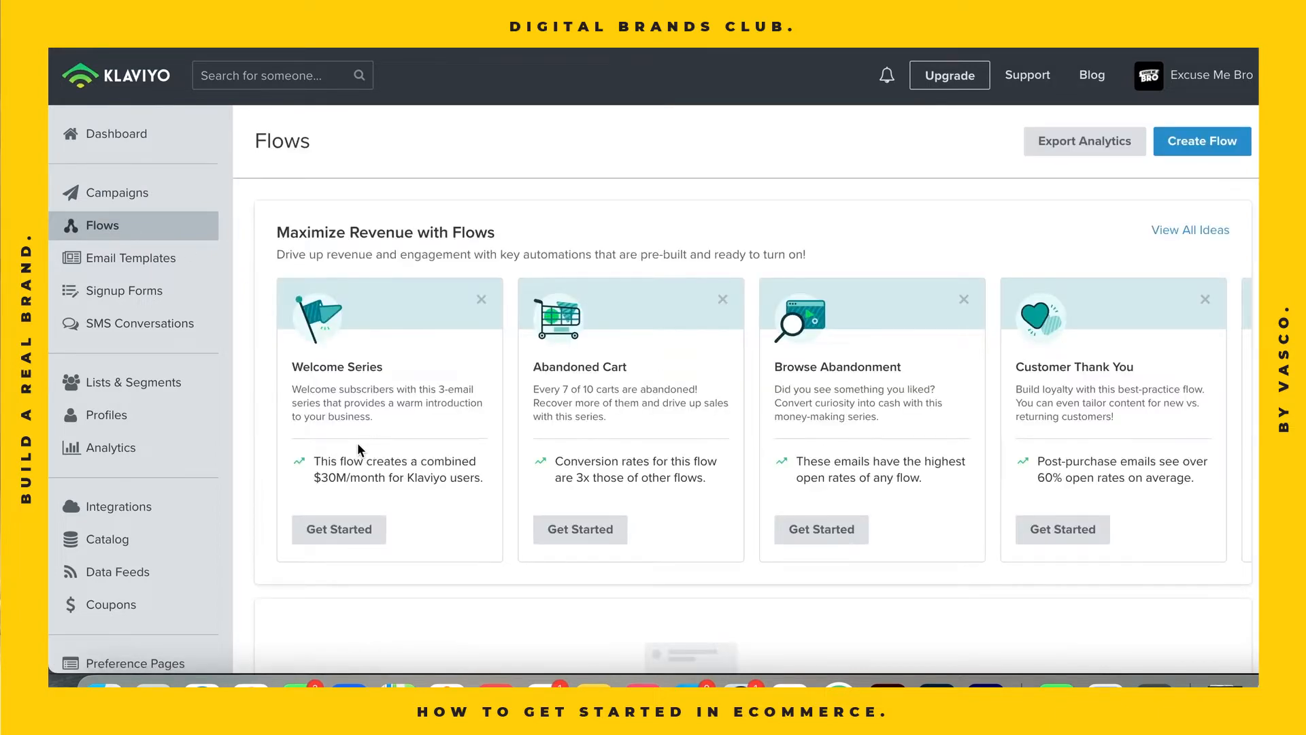
pyautogui.scroll(-1, 358, 444)
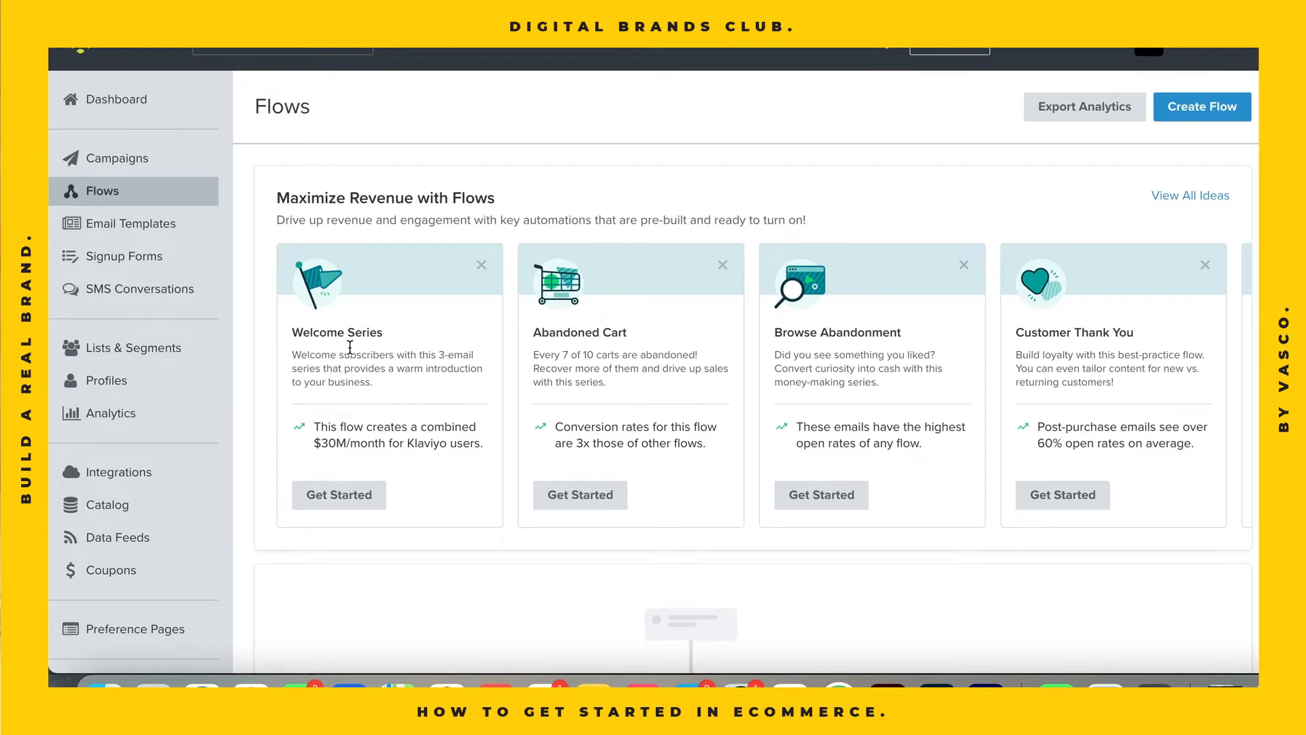
pyautogui.hscroll(5, 1060, 385)
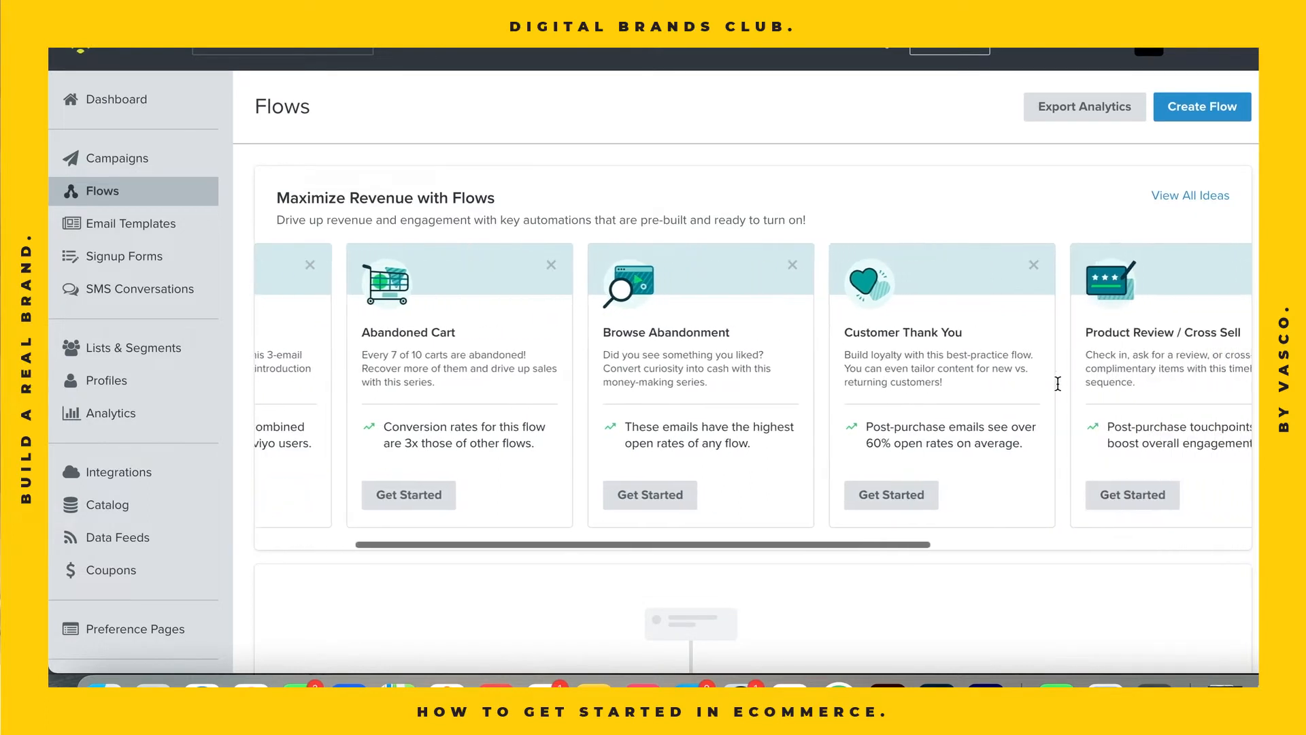
pyautogui.hscroll(-5, 476, 363)
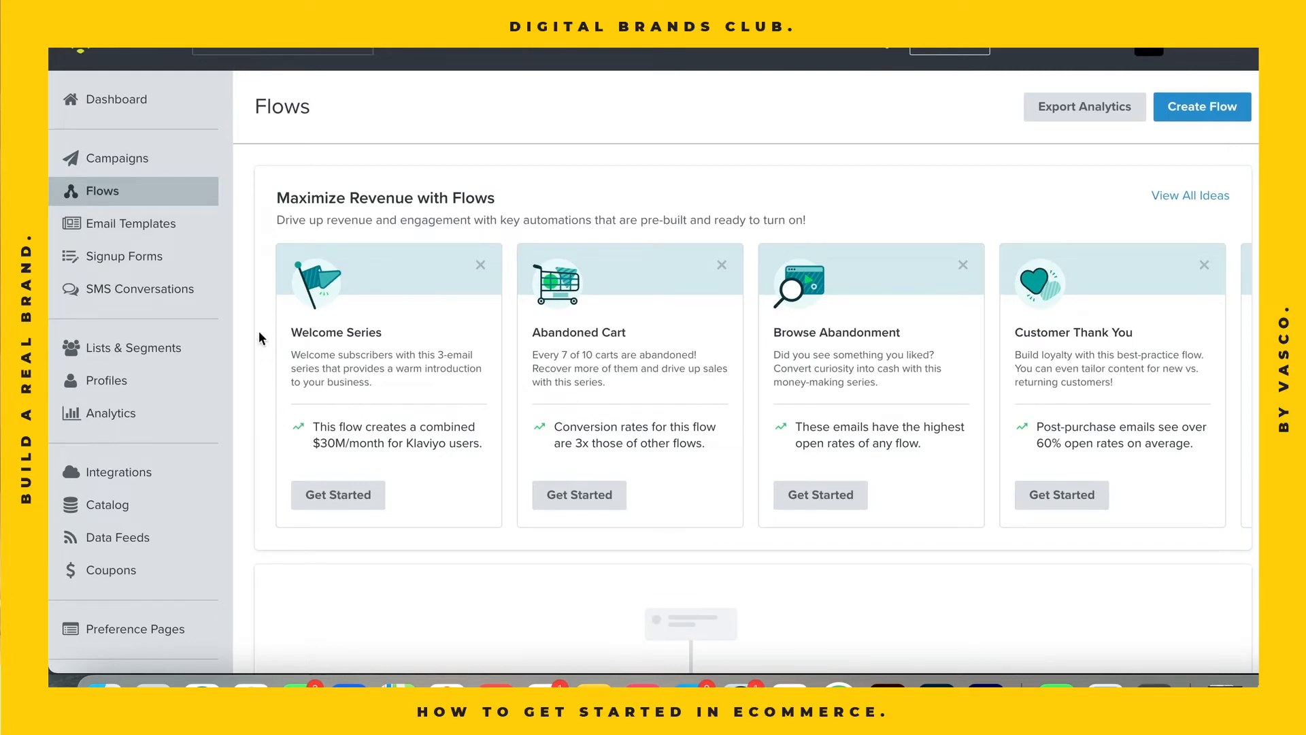
# Browse the signup form templates and choose the First order discount popup.
pyautogui.click(156, 256)
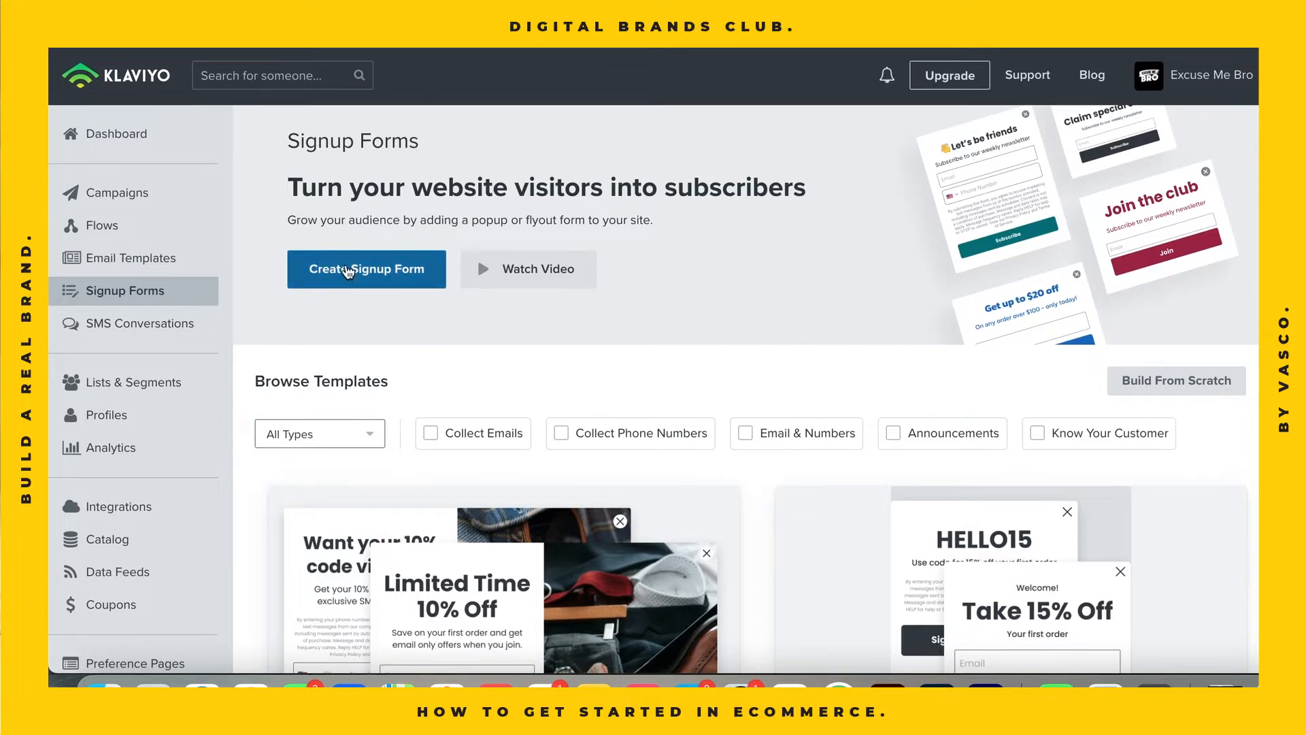
pyautogui.scroll(-5, 411, 315)
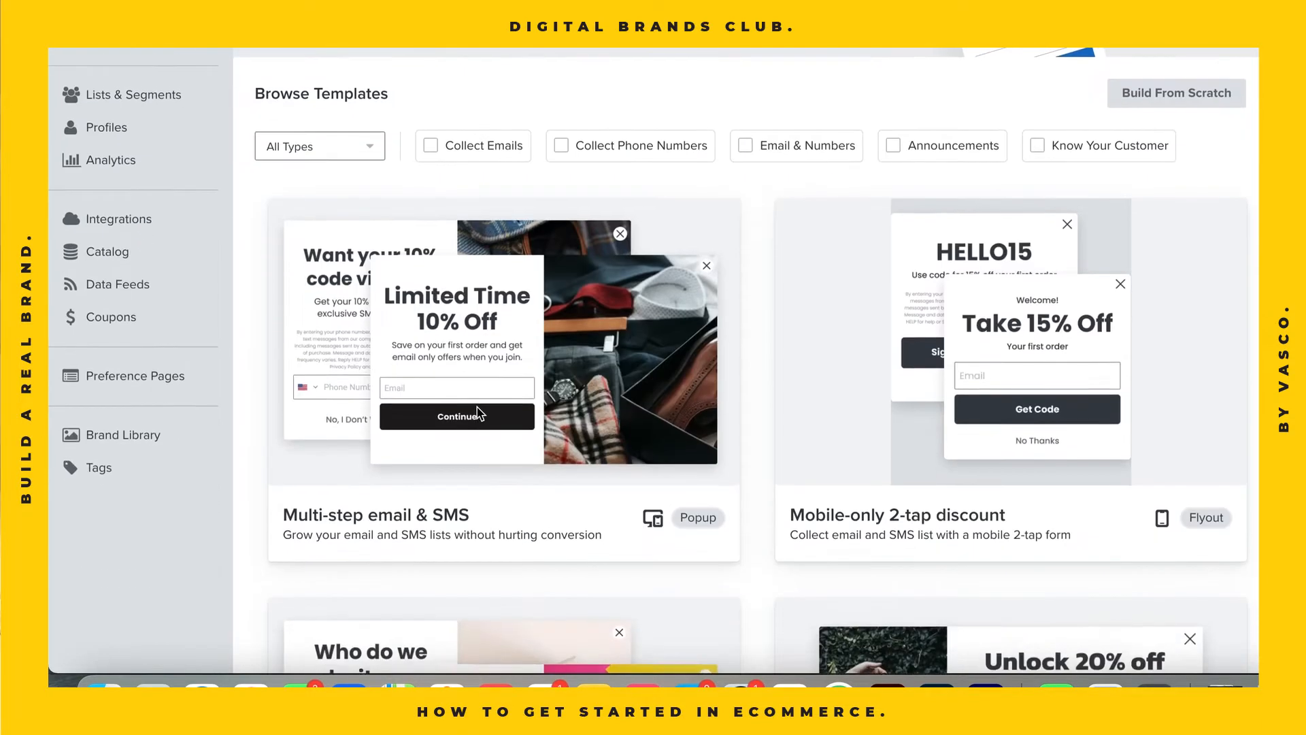
pyautogui.scroll(-2, 669, 444)
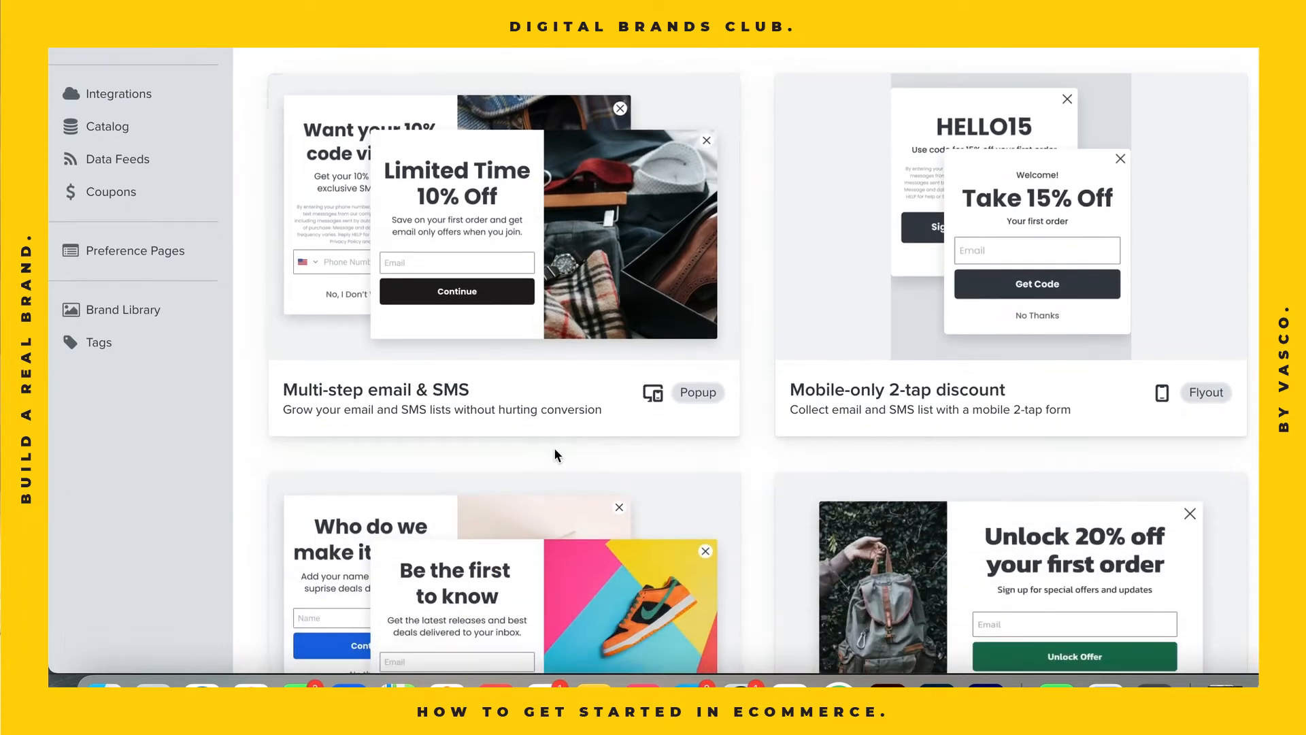
pyautogui.scroll(-5, 942, 303)
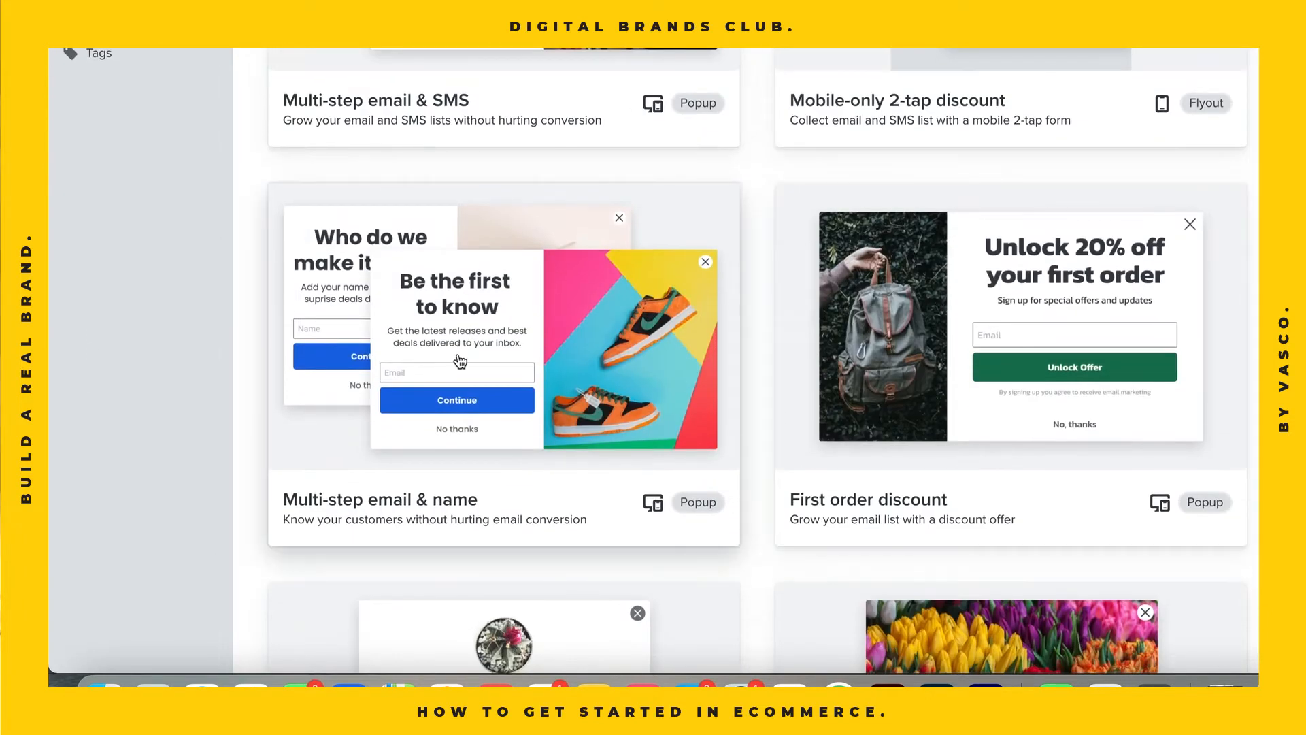
pyautogui.scroll(-5, 461, 361)
pyautogui.scroll(5, 440, 397)
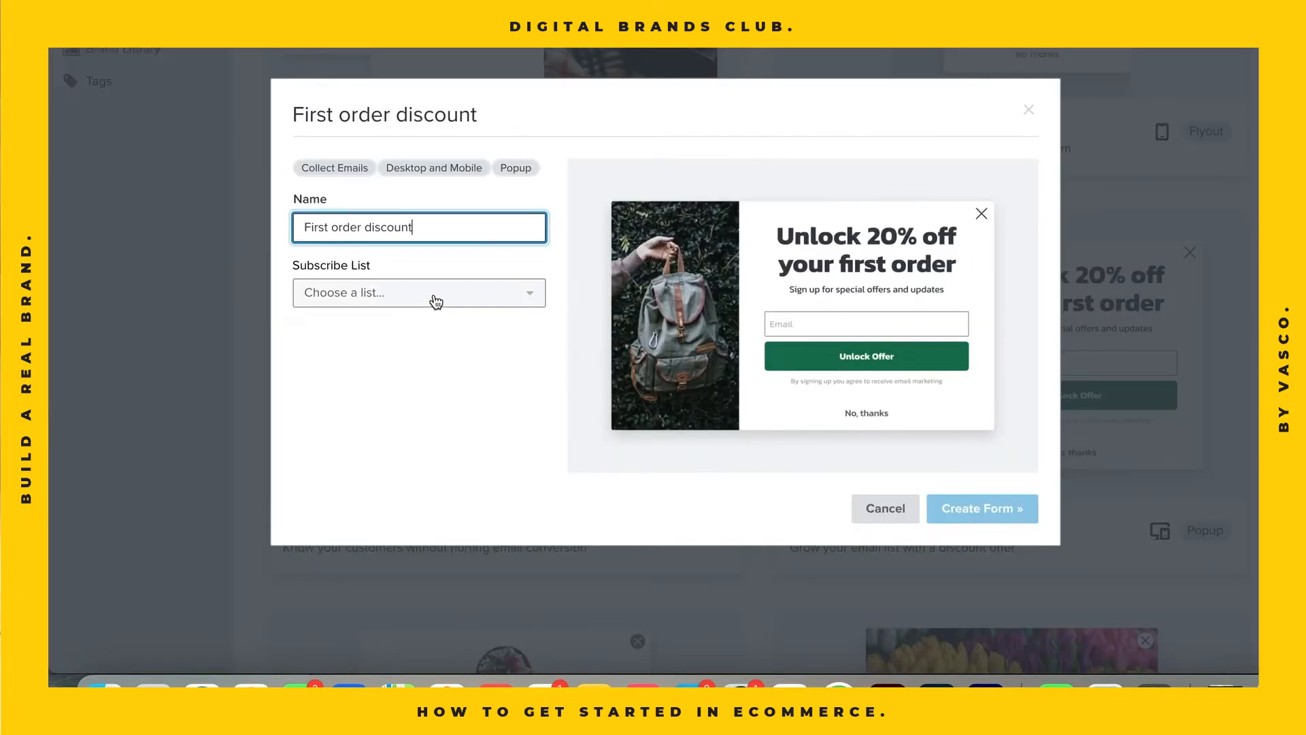
# Assign the Newsletter list to the First order discount form and create the form.
pyautogui.click(435, 298)
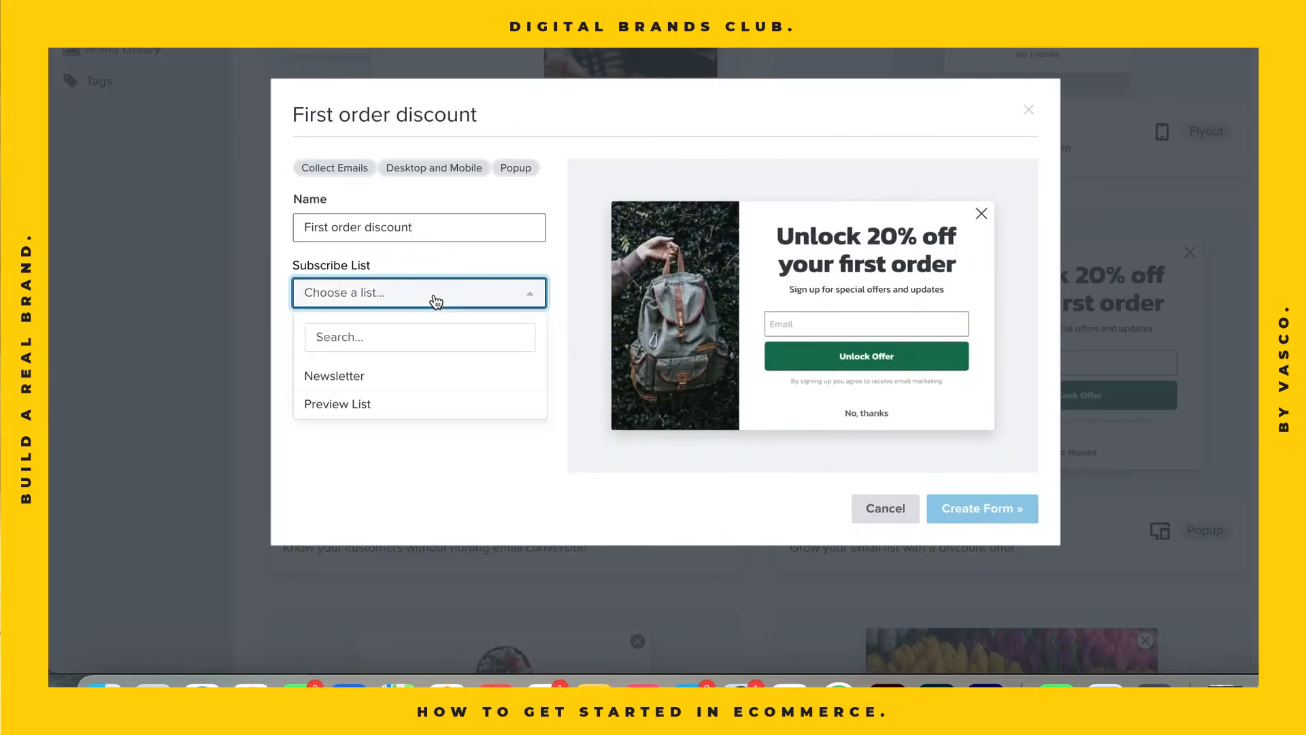
pyautogui.click(363, 377)
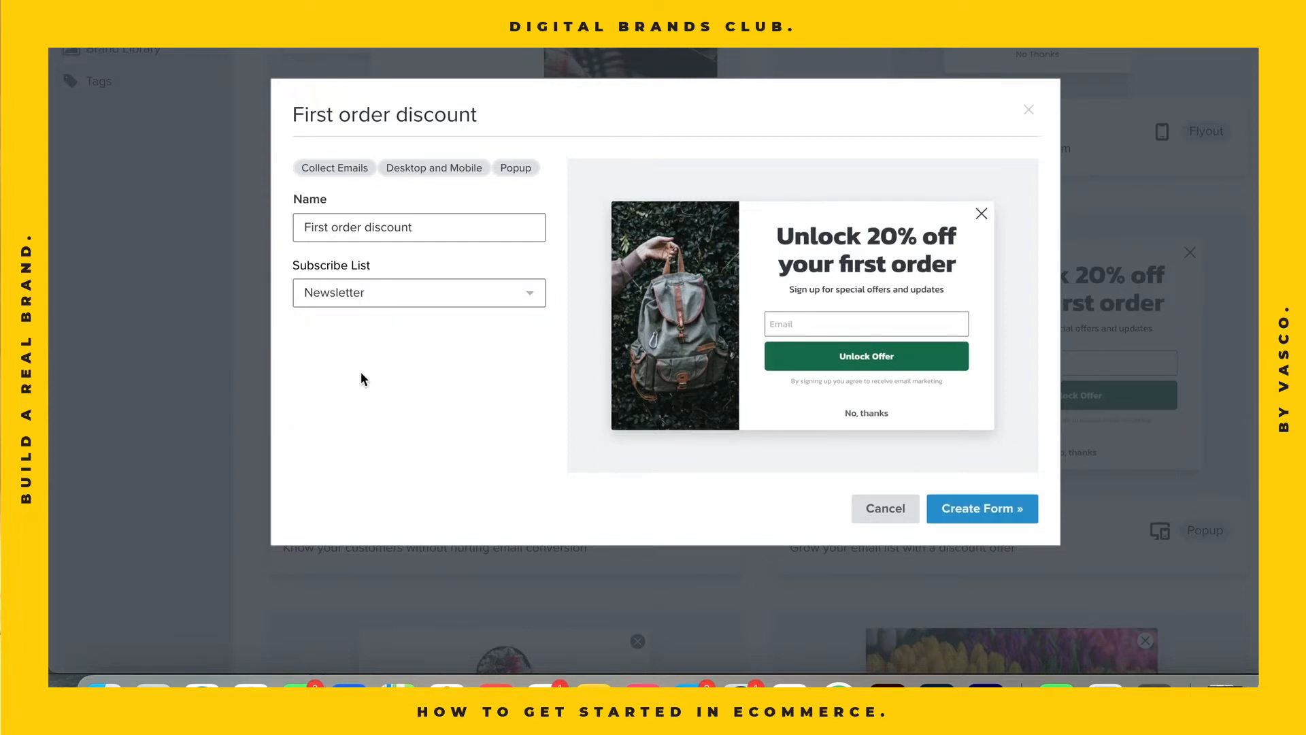
pyautogui.click(972, 513)
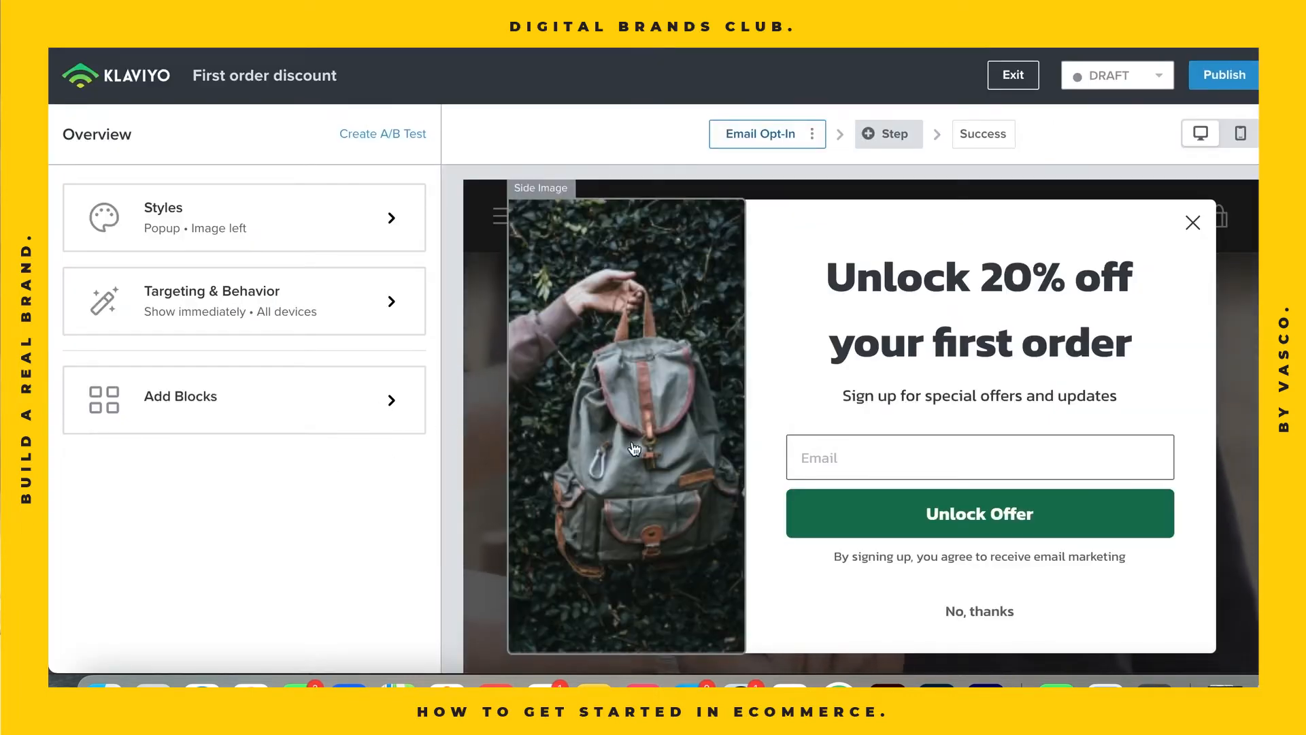
# Replace the popup's backpack side image with an uploaded image, imagem_site_nova29.
pyautogui.click(620, 353)
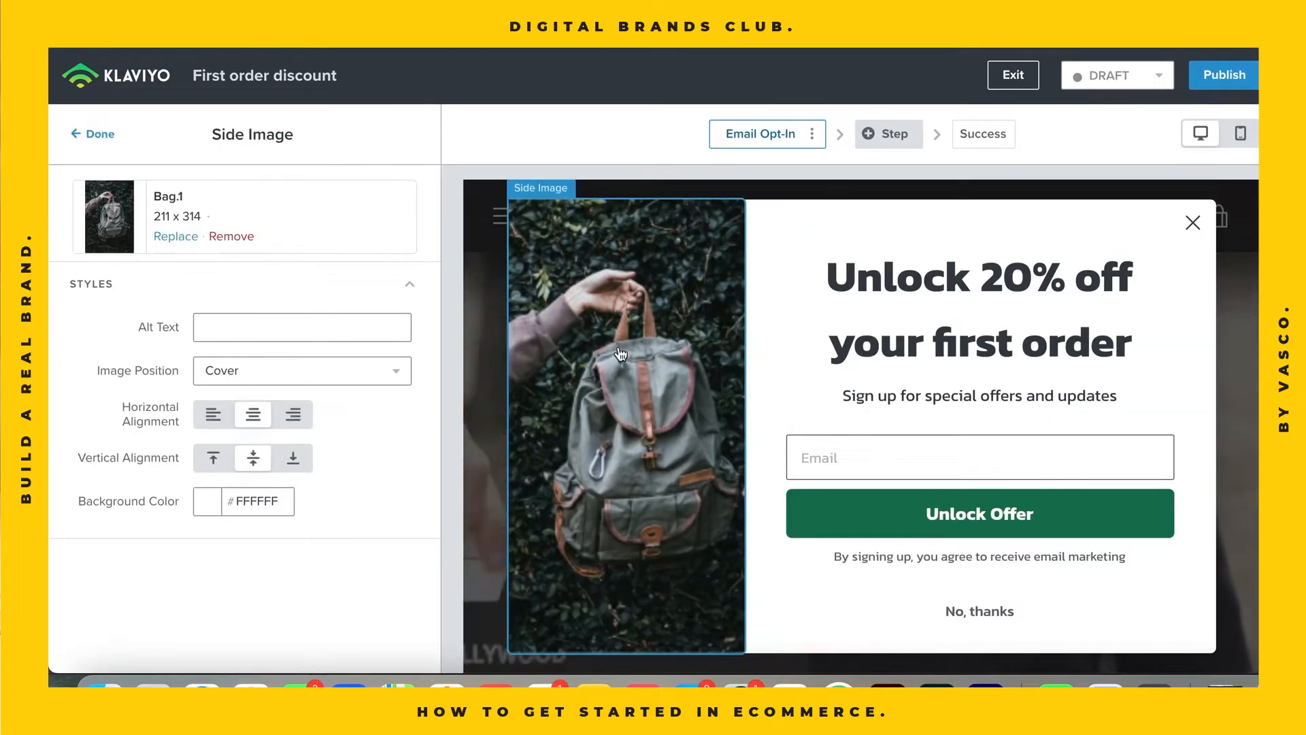
pyautogui.click(176, 238)
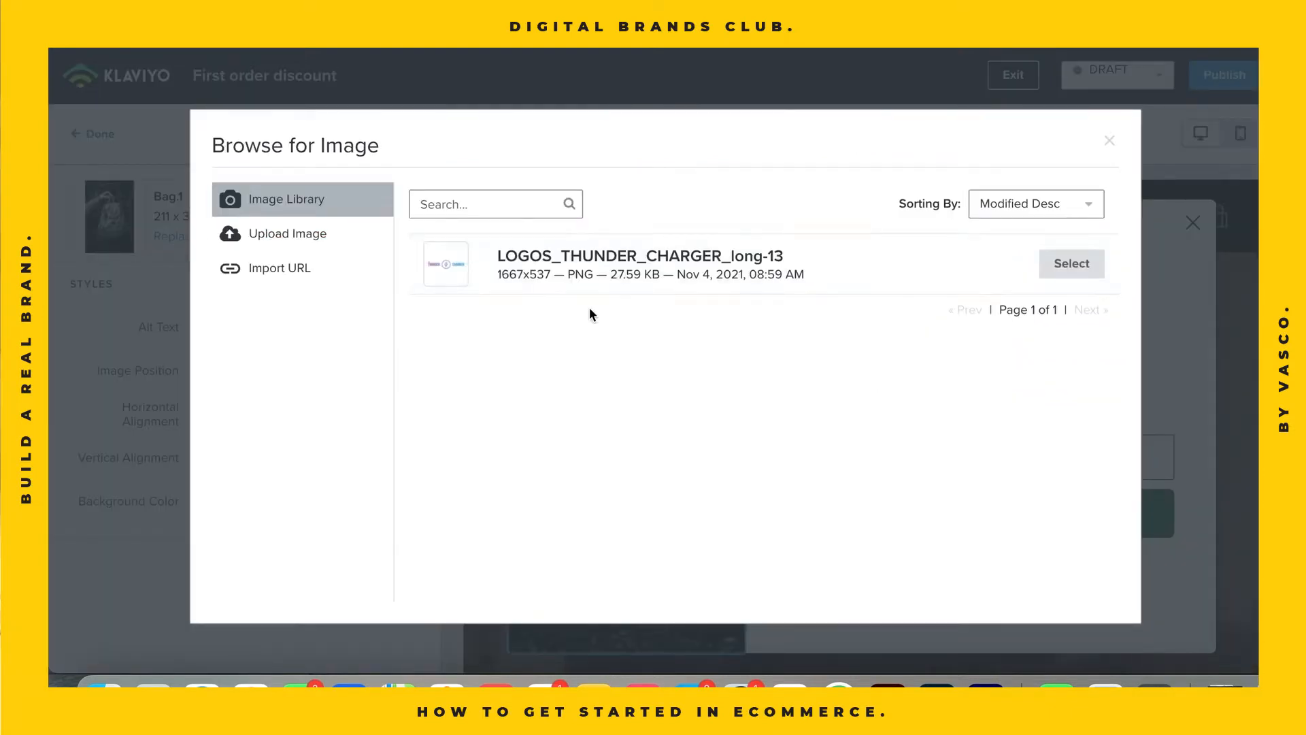
pyautogui.click(314, 237)
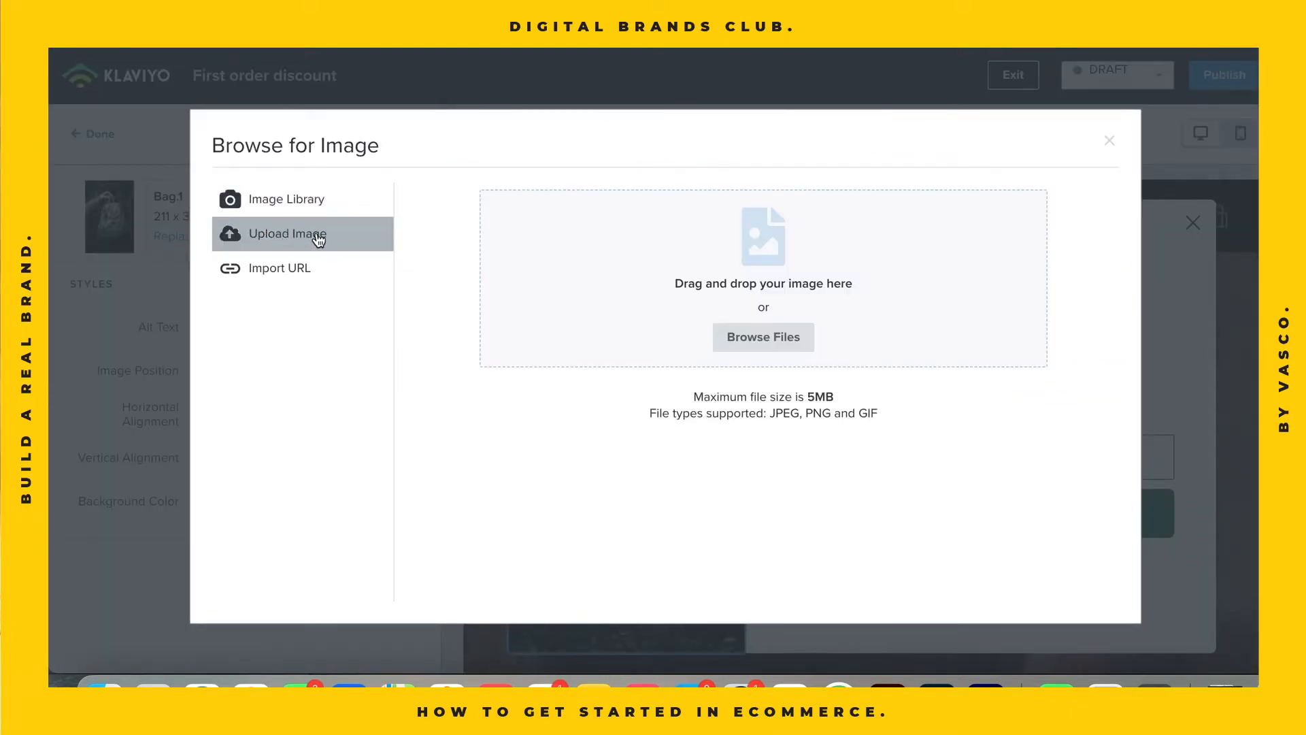
pyautogui.click(746, 348)
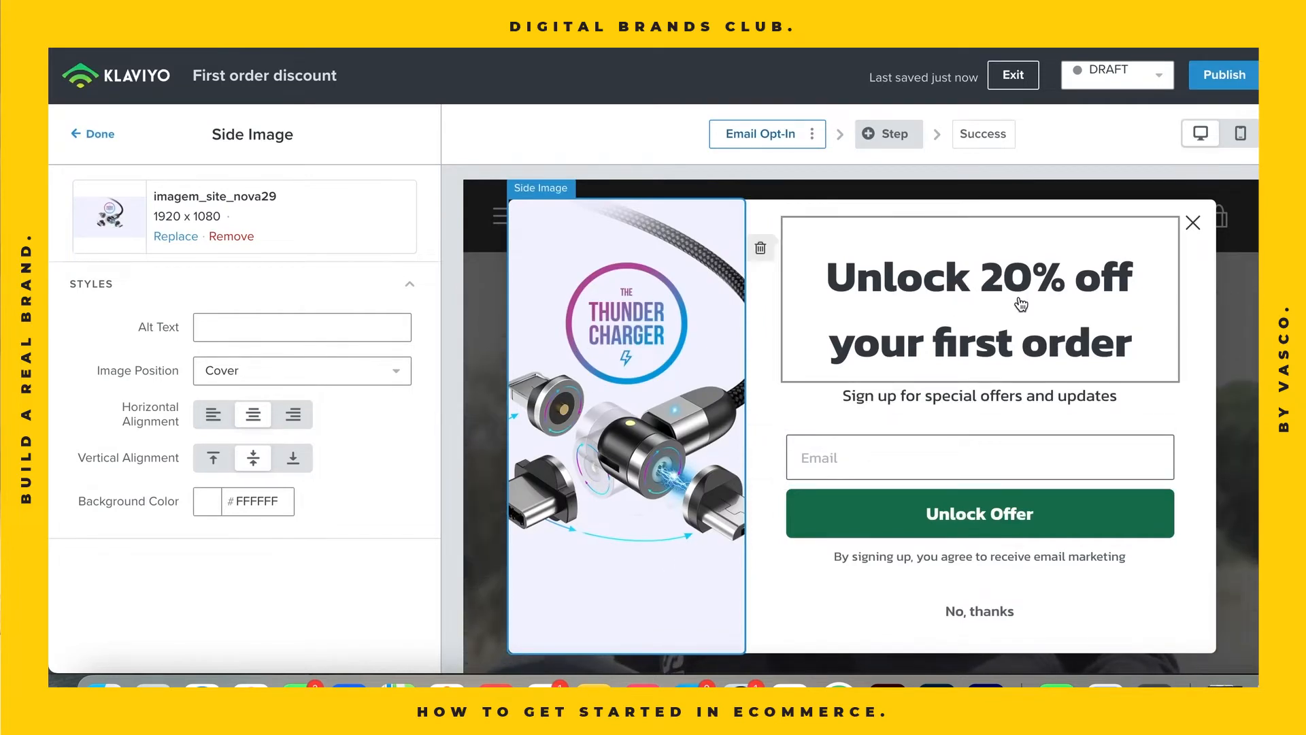
# Set the background color of the popup's Unlock Offer button to 00FF97.
pyautogui.click(944, 514)
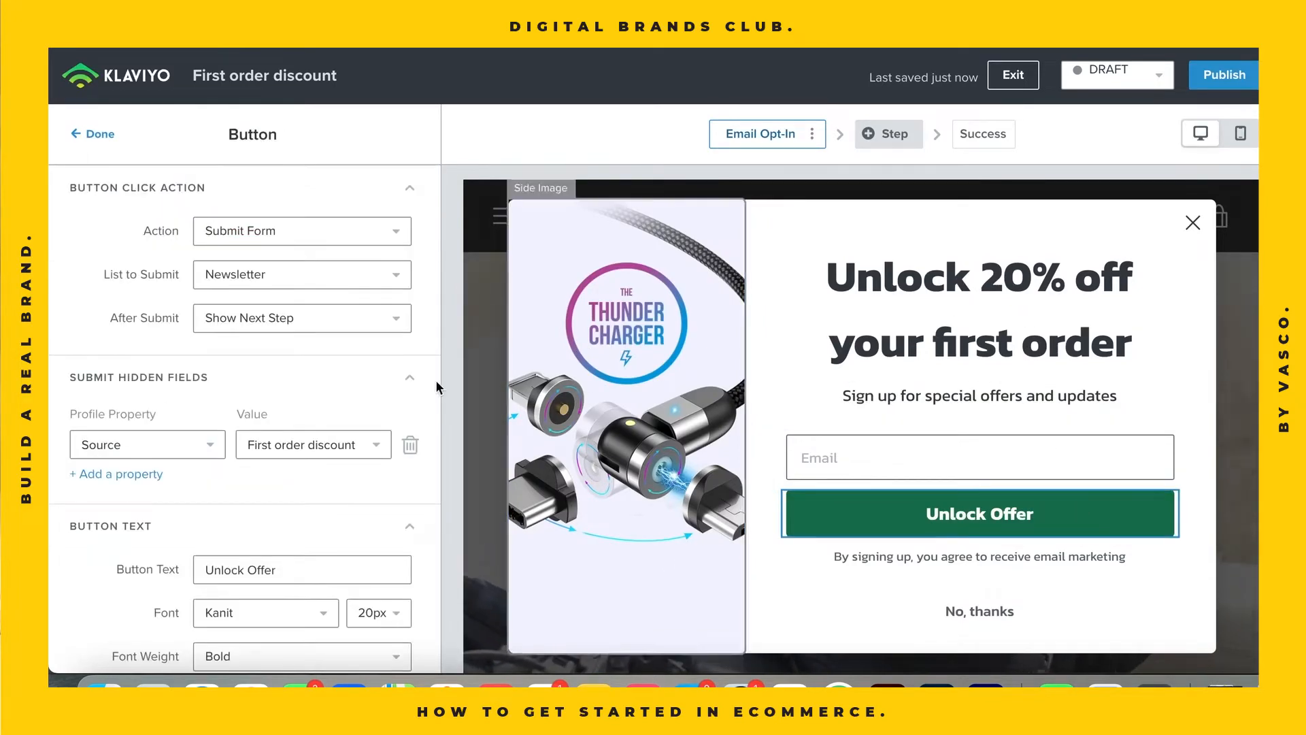
pyautogui.scroll(-6, 213, 445)
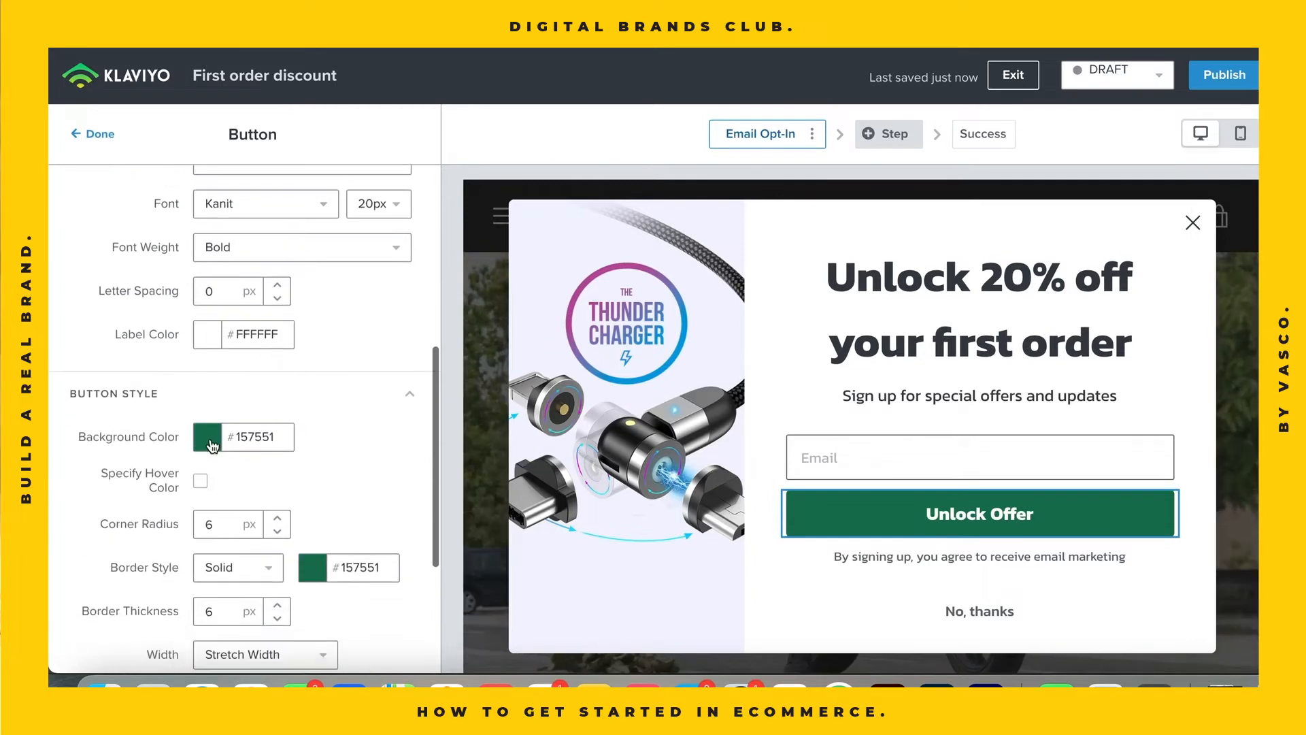
pyautogui.click(213, 445)
pyautogui.press('super+a')
pyautogui.write('00FF97')
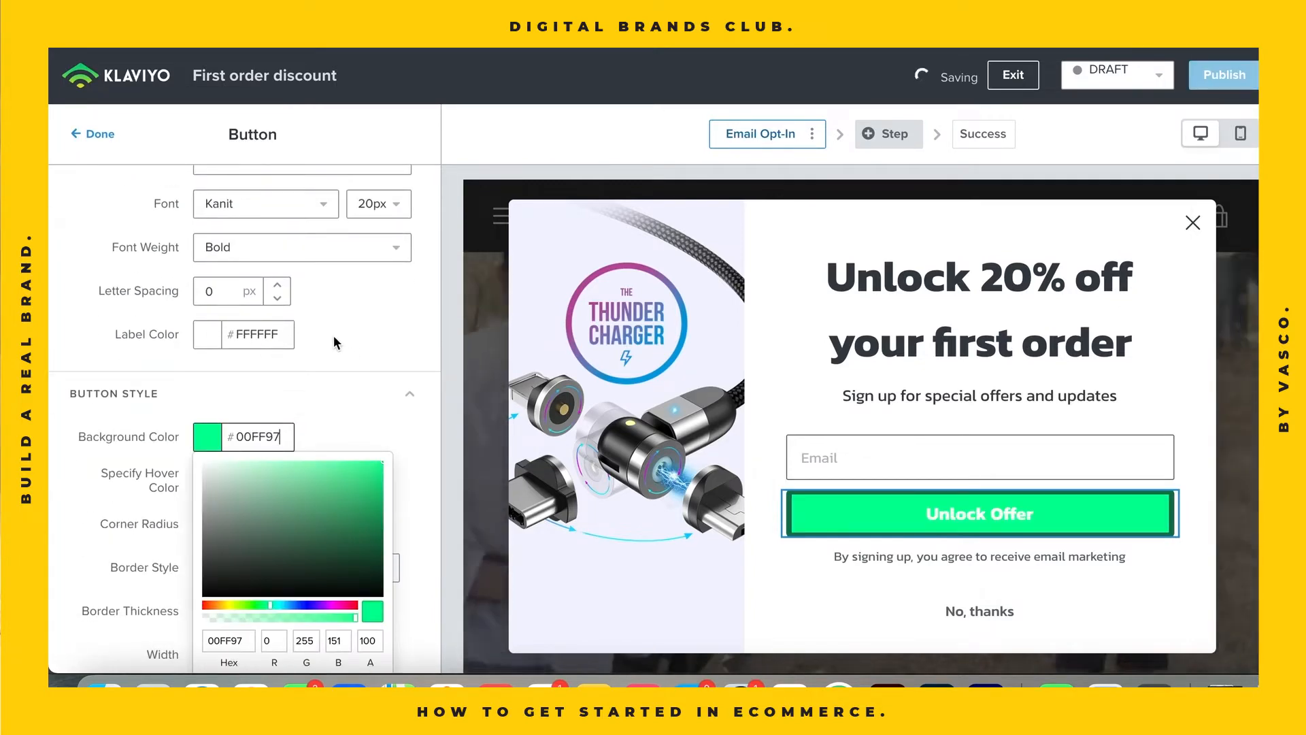
pyautogui.click(344, 419)
# Set the Unlock Offer button's border style to None and publish the signup form.
pyautogui.scroll(-4, 345, 419)
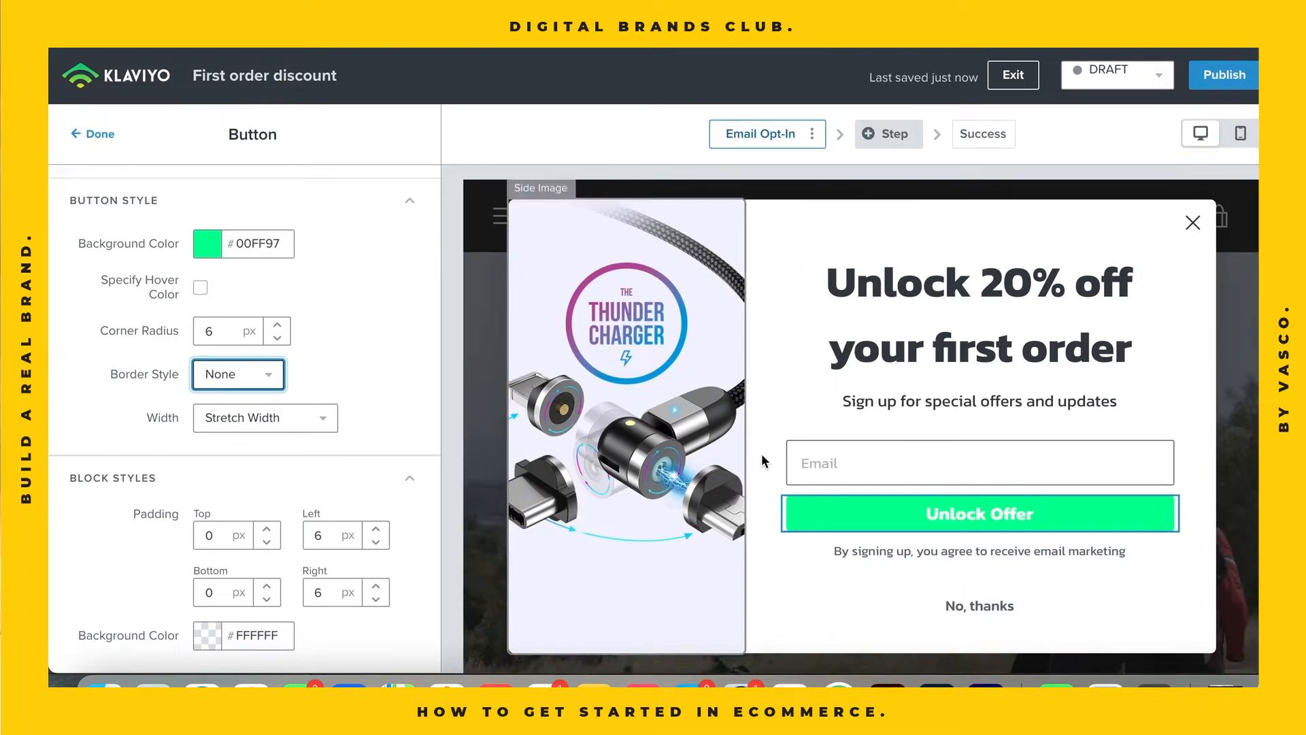
pyautogui.scroll(7, 408, 405)
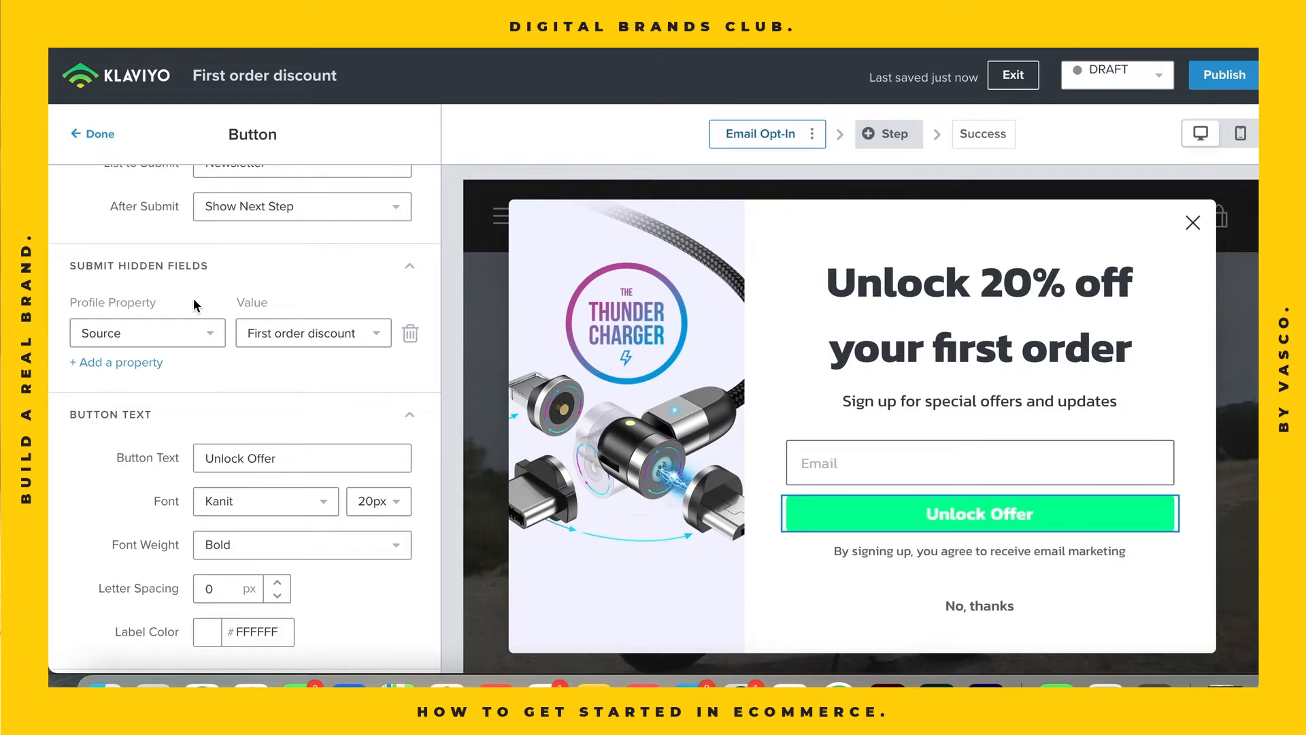
pyautogui.click(1222, 77)
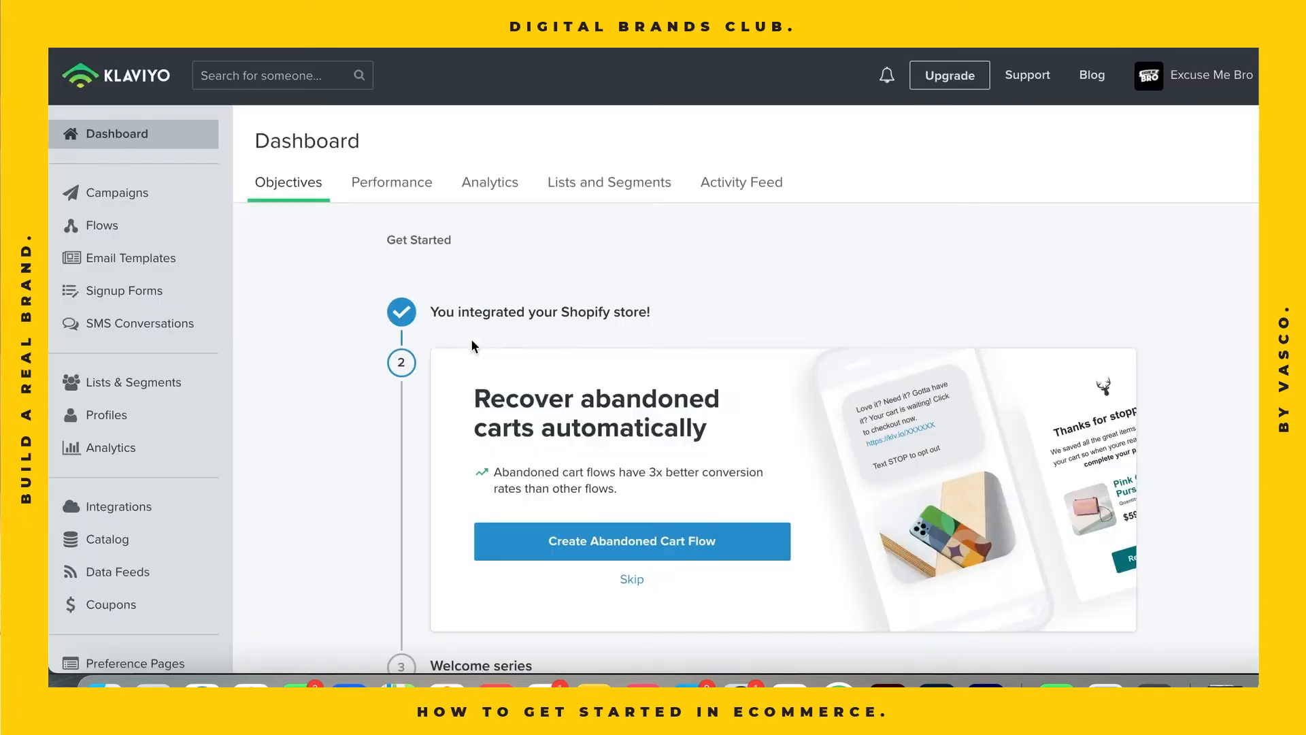
# Create the abandoned cart flow suggested in the dashboard's revenue objectives.
pyautogui.scroll(-2, 834, 386)
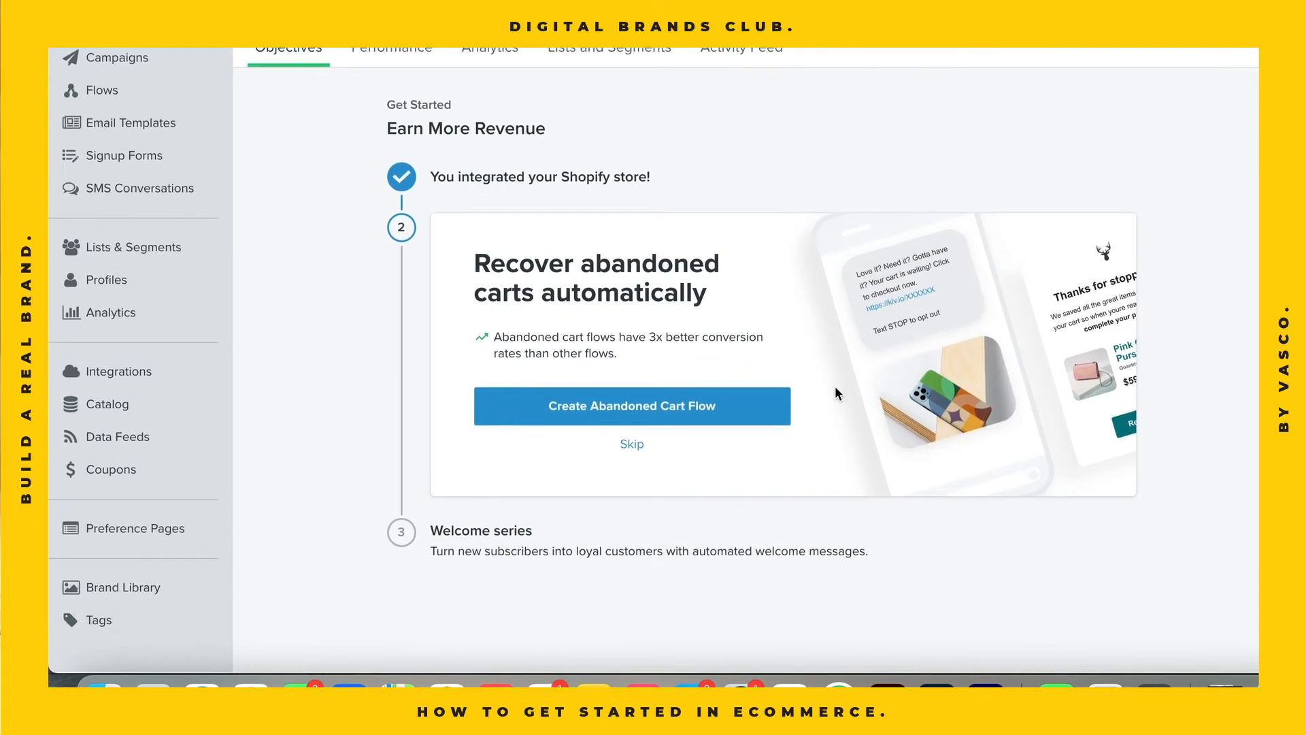
pyautogui.click(583, 410)
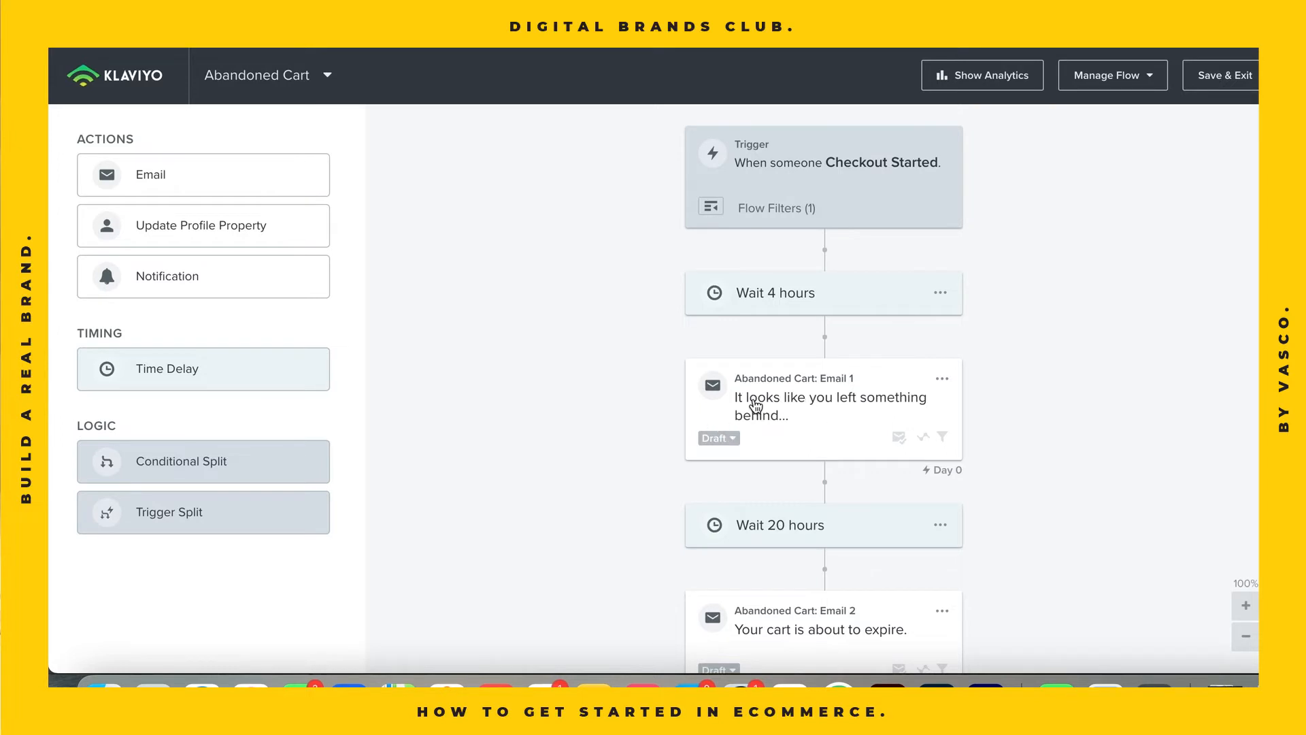
# Set the Abandoned Cart flow's first time delay, before Email 1, to 2 hours.
pyautogui.moveTo(167, 368); pyautogui.dragTo(184, 275)
pyautogui.click(940, 294)
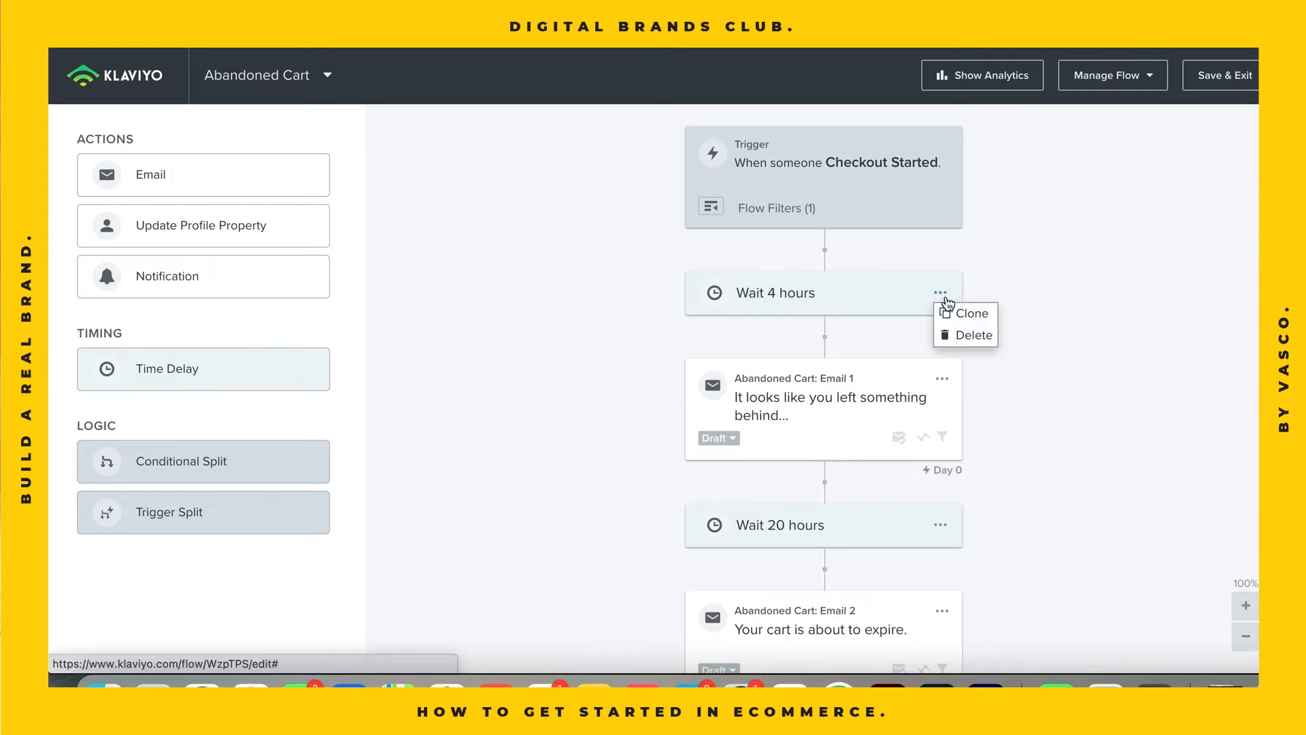
pyautogui.click(787, 311)
pyautogui.doubleClick(88, 212)
pyautogui.write('2')
pyautogui.click(168, 632)
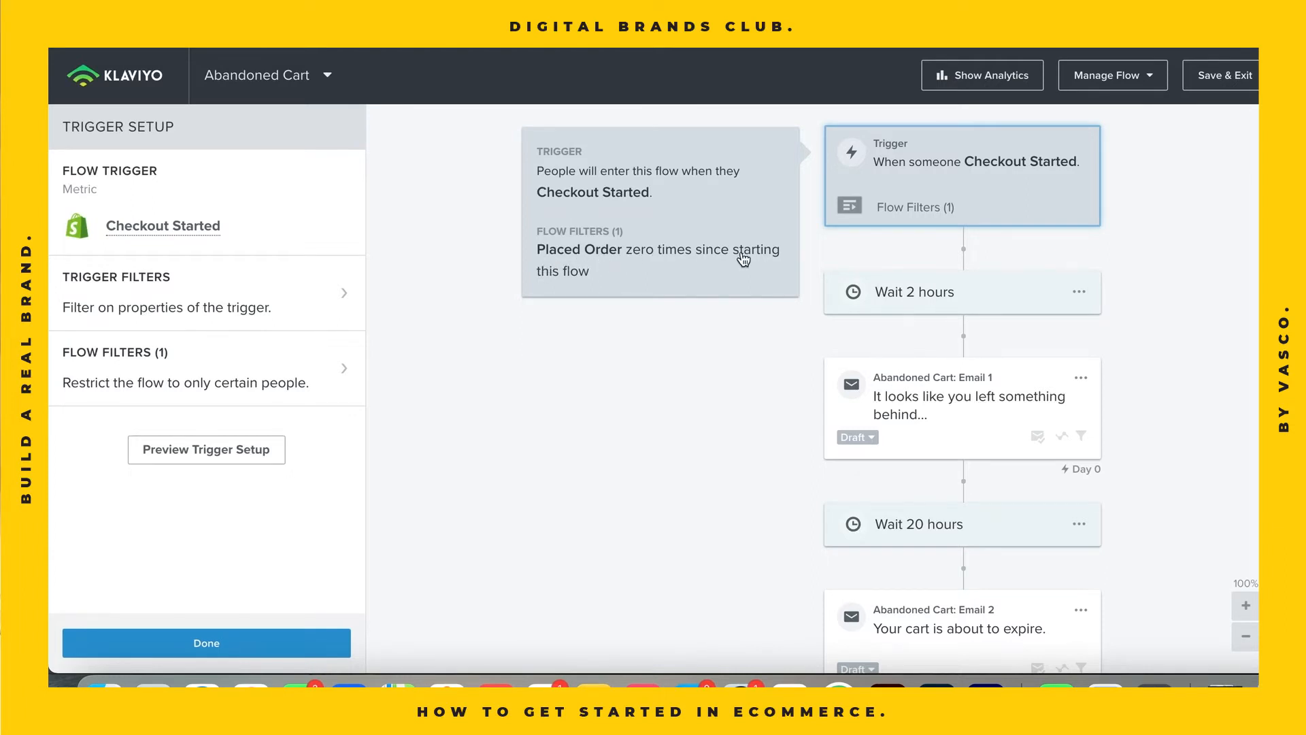
# Examine the Placed Order condition in the trigger's flow filters and the metrics available for it.
pyautogui.click(338, 367)
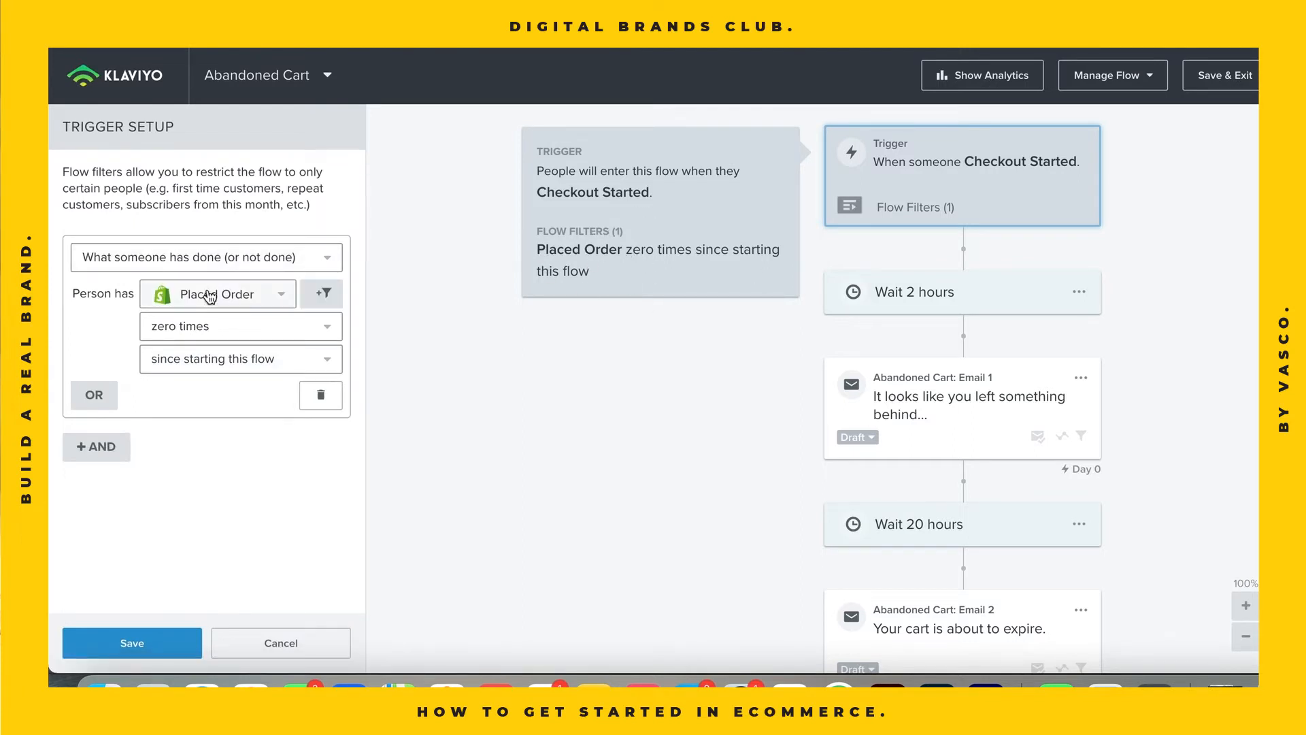
pyautogui.click(140, 262)
pyautogui.click(190, 298)
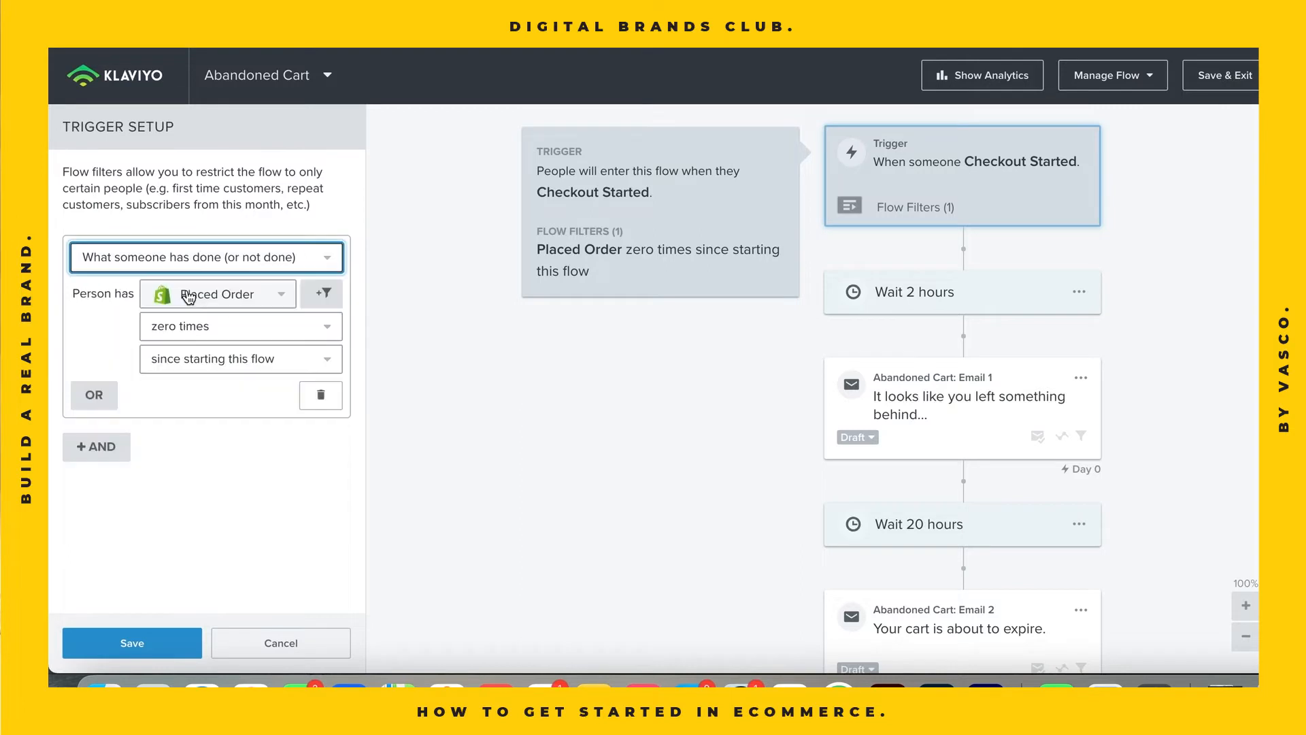
pyautogui.click(266, 302)
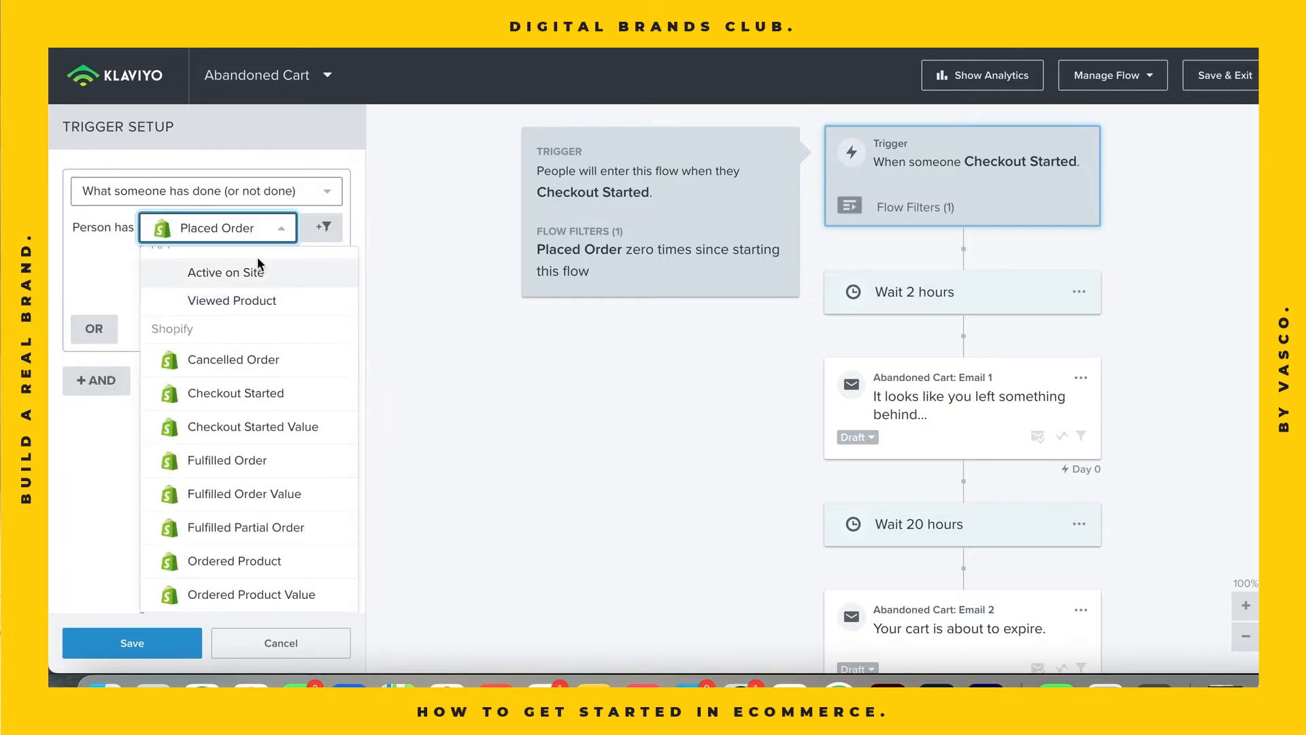
pyautogui.click(129, 285)
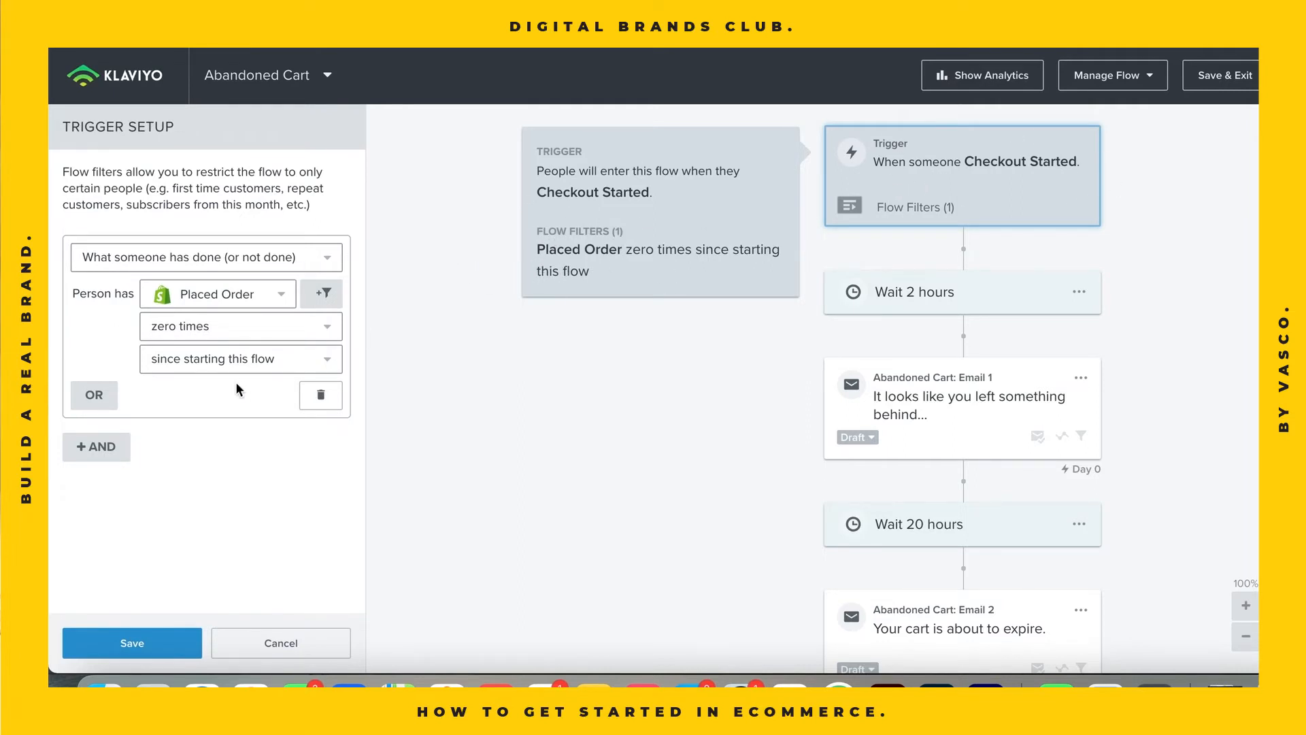
# Set Email 1's sender name to The Thunder Charger, subject to "Don't forget your charger!" and preview text to "20% off on your order!".
pyautogui.click(831, 426)
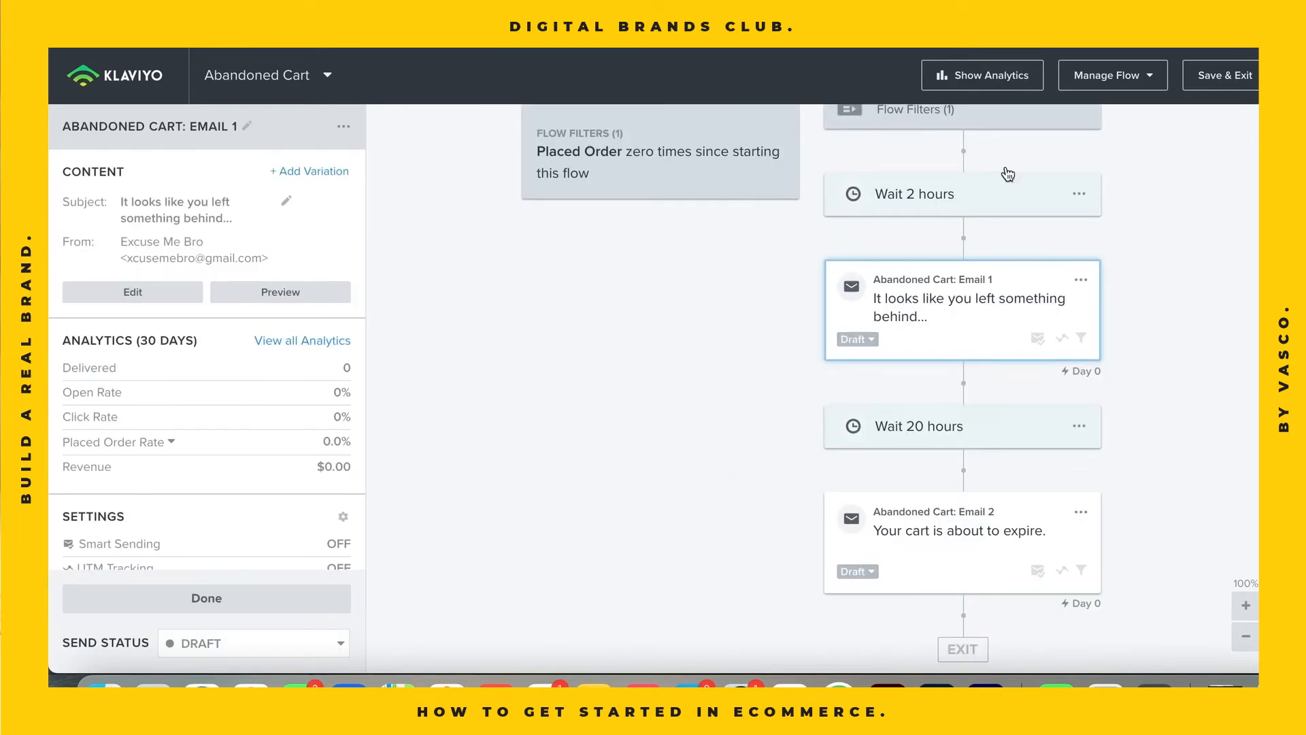
pyautogui.scroll(2, 547, 449)
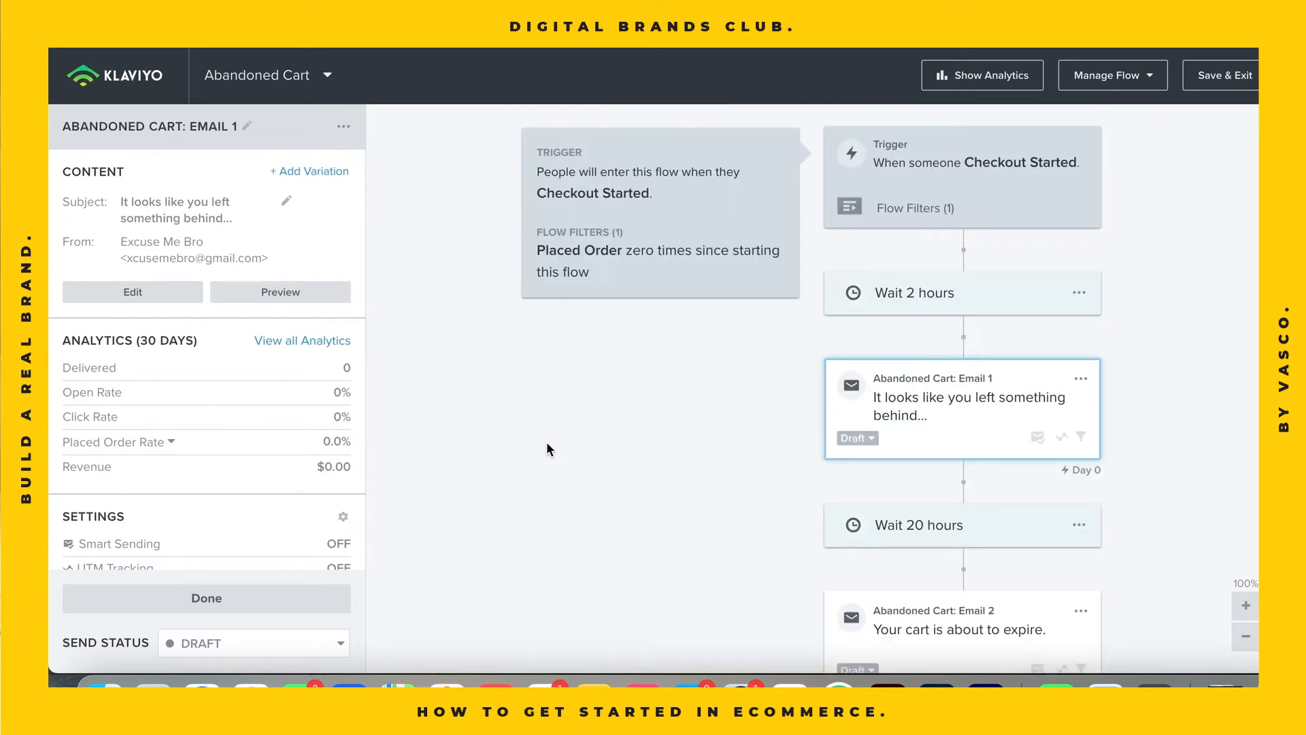
pyautogui.click(134, 292)
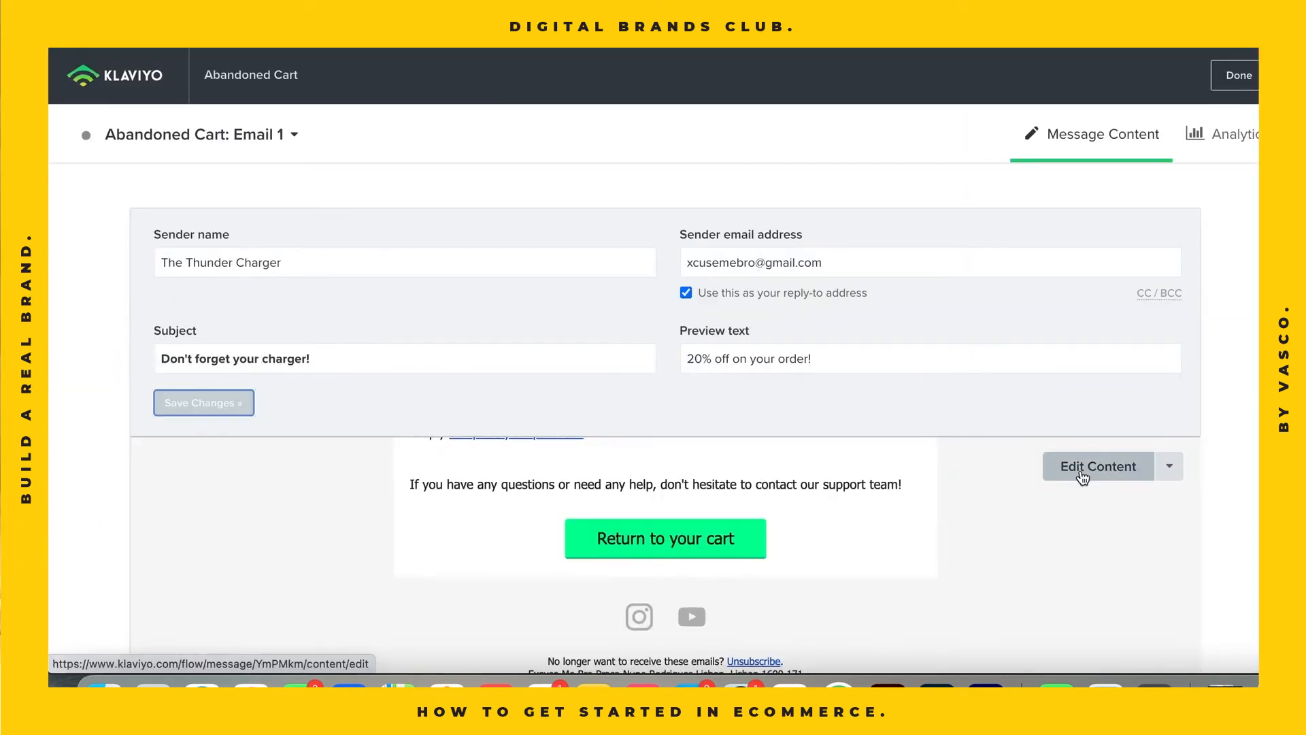
# Open Email 1's content for editing and delete the horizontal rule below the SHOP NOW link.
pyautogui.click(1082, 476)
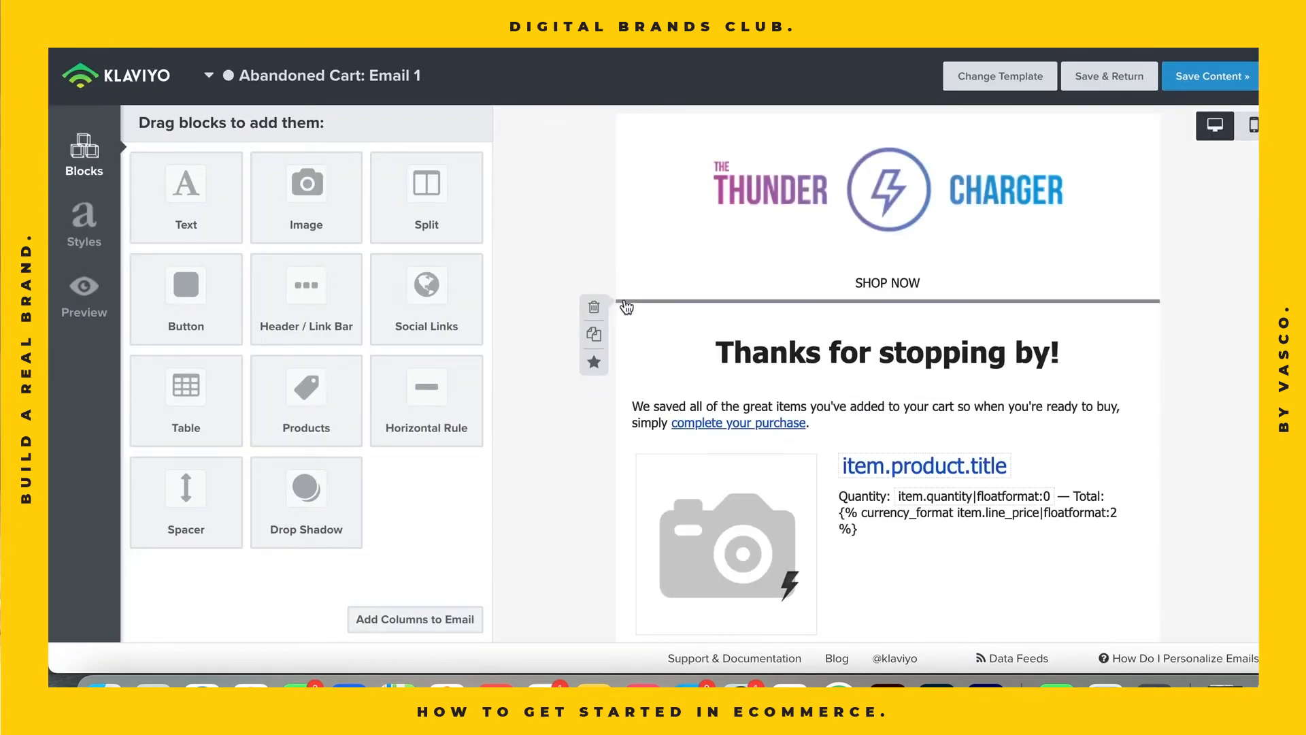
pyautogui.click(589, 303)
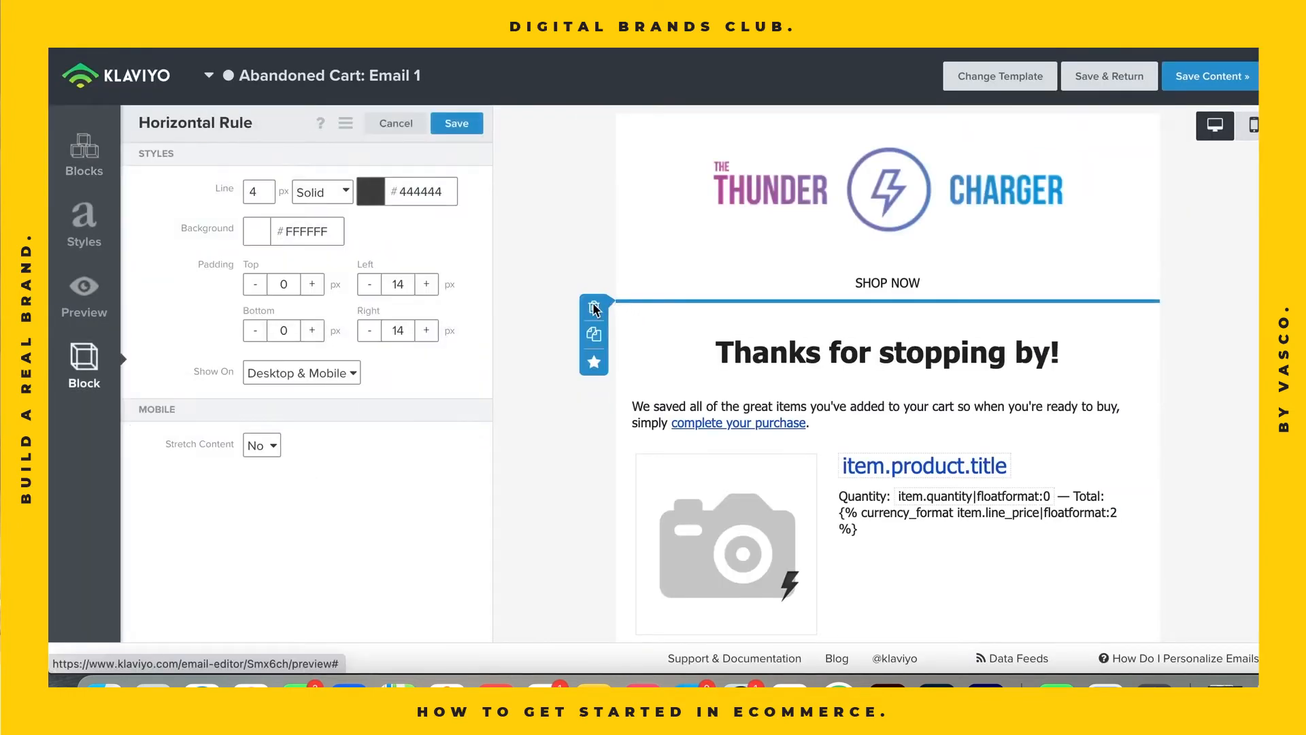
pyautogui.click(593, 308)
pyautogui.click(877, 239)
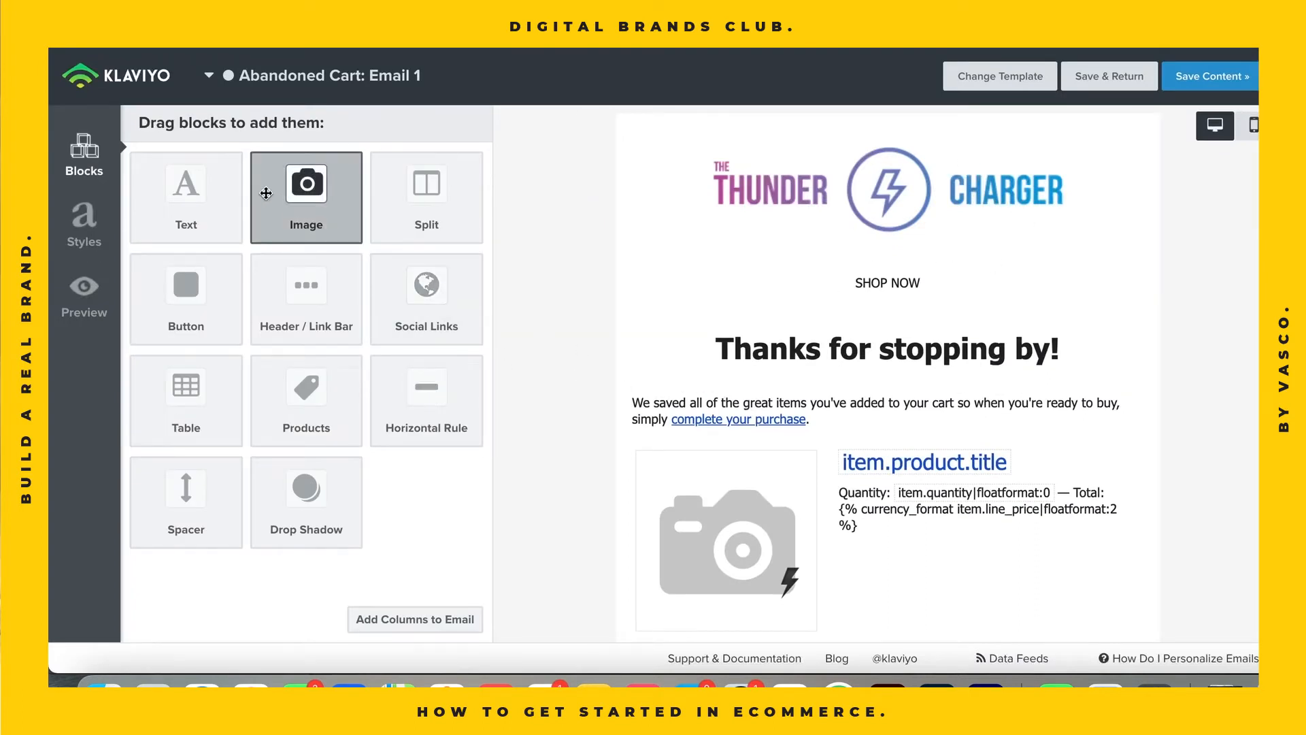
# Add an image block below SHOP NOW with the library image imagem_site_nova29, centred and filling the image area.
pyautogui.moveTo(303, 215); pyautogui.dragTo(651, 299)
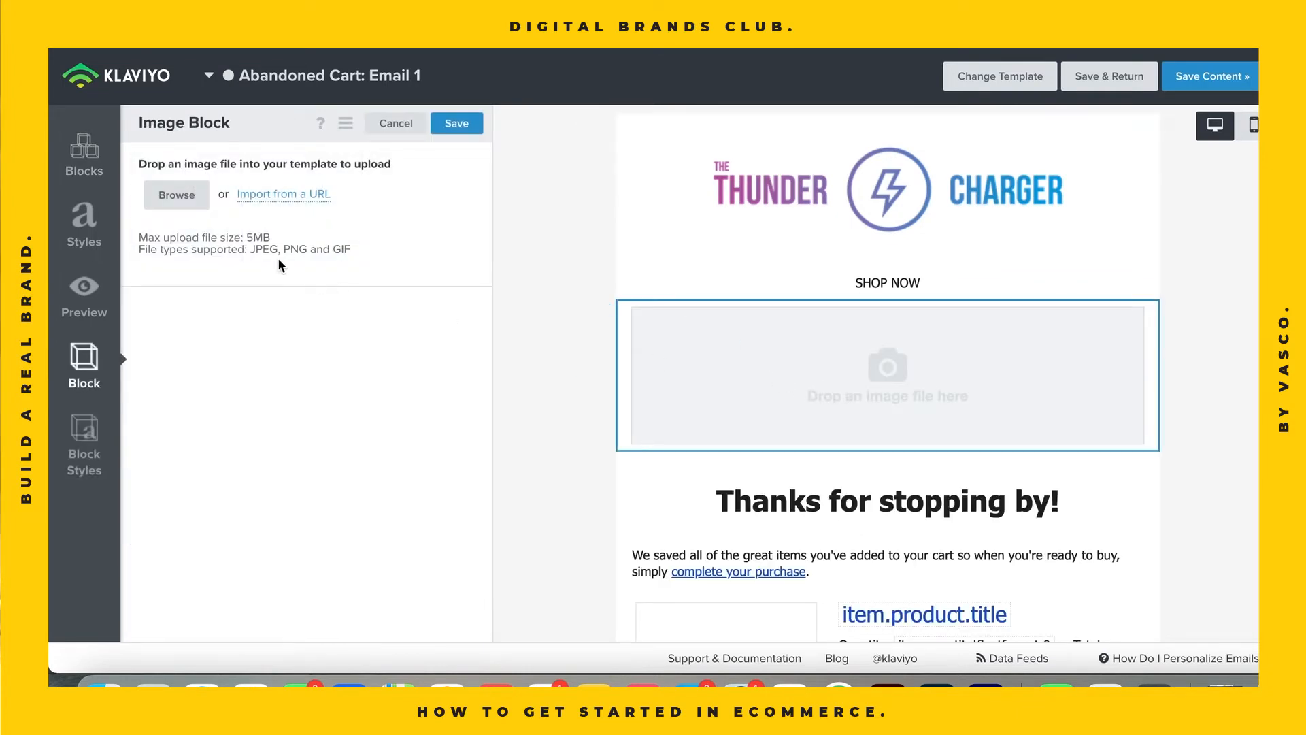
pyautogui.click(201, 202)
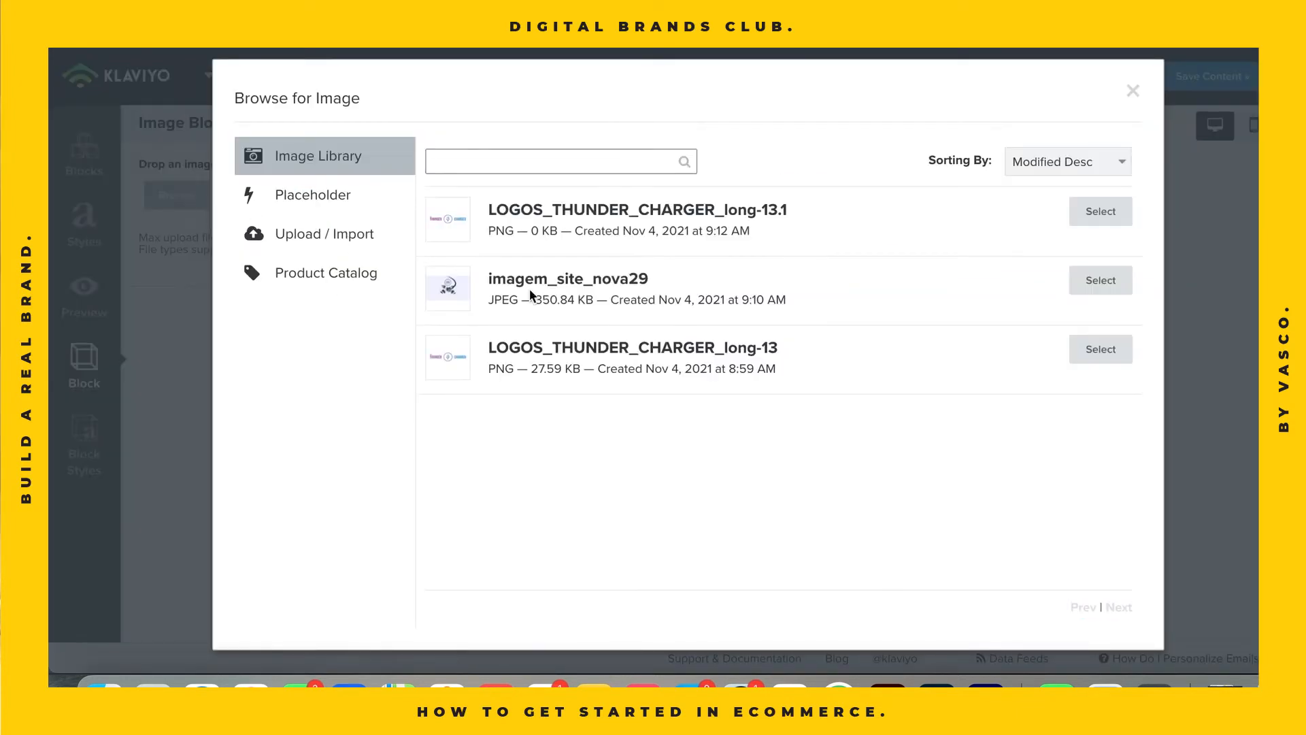
pyautogui.click(1111, 272)
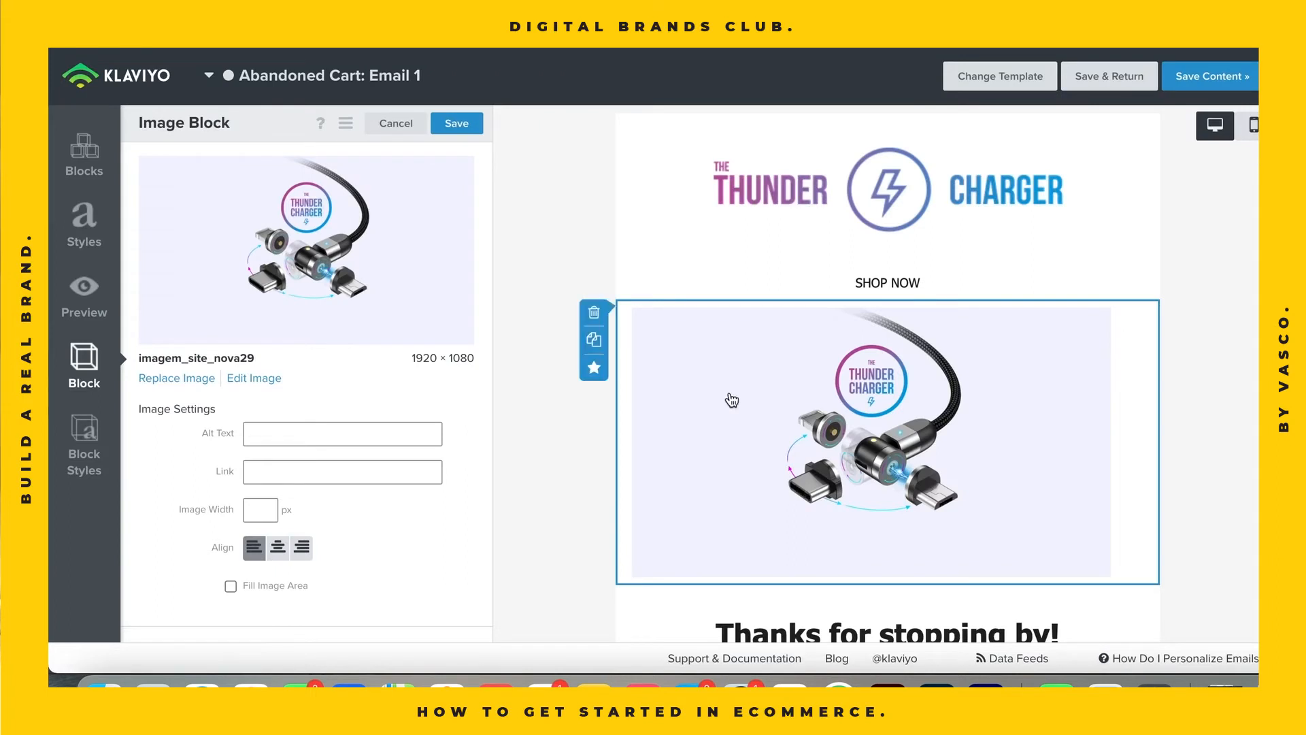
pyautogui.click(277, 547)
pyautogui.click(230, 586)
pyautogui.click(457, 123)
# Start the saved-items text with "Hey you! It seems that you left your charger on your cart. Don't miss this opportunity to get it today with 20% off!".
pyautogui.scroll(-5, 609, 354)
pyautogui.click(886, 312)
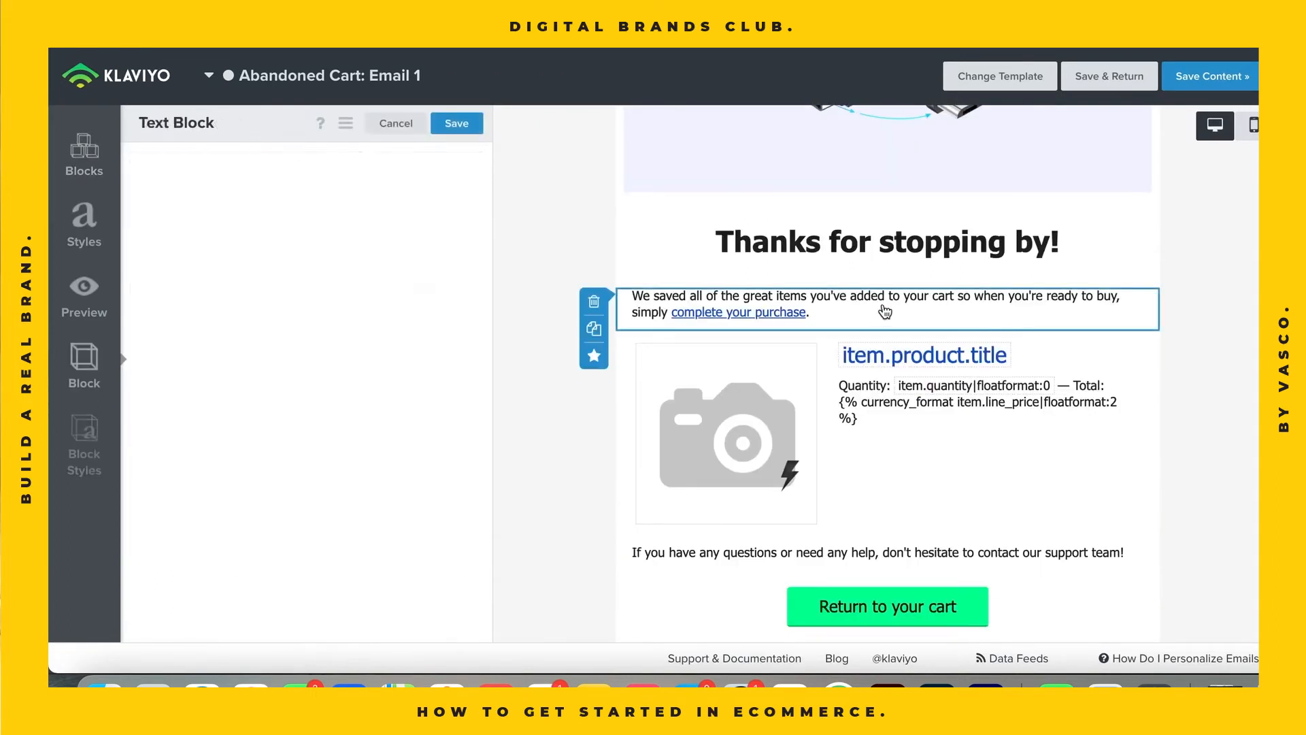
pyautogui.click(134, 264)
pyautogui.write("Hey you! It seems that you left your charger on your cart. Don't miss this opportunity to get it today with 20% off!")
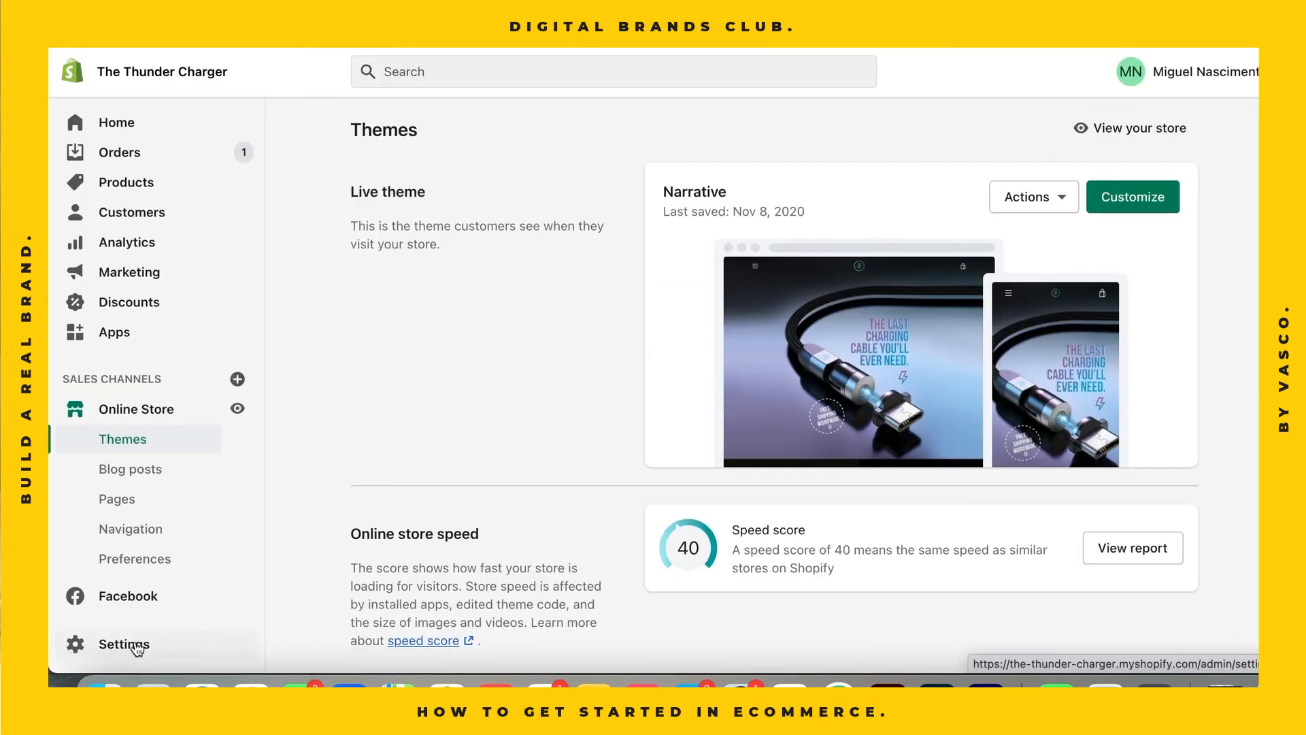
# Switch to the Shopify admin and start a new discount code named "20 % Off".
pyautogui.click(143, 298)
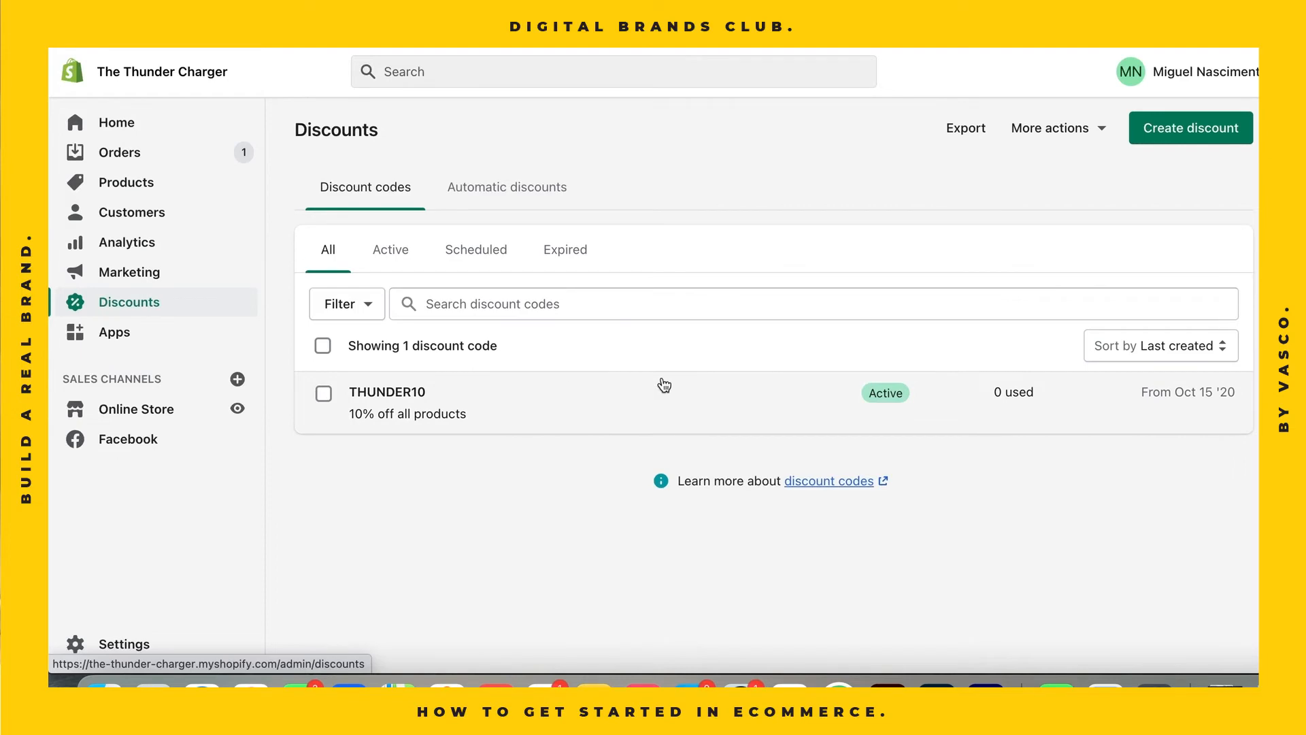
pyautogui.click(1156, 136)
pyautogui.click(595, 314)
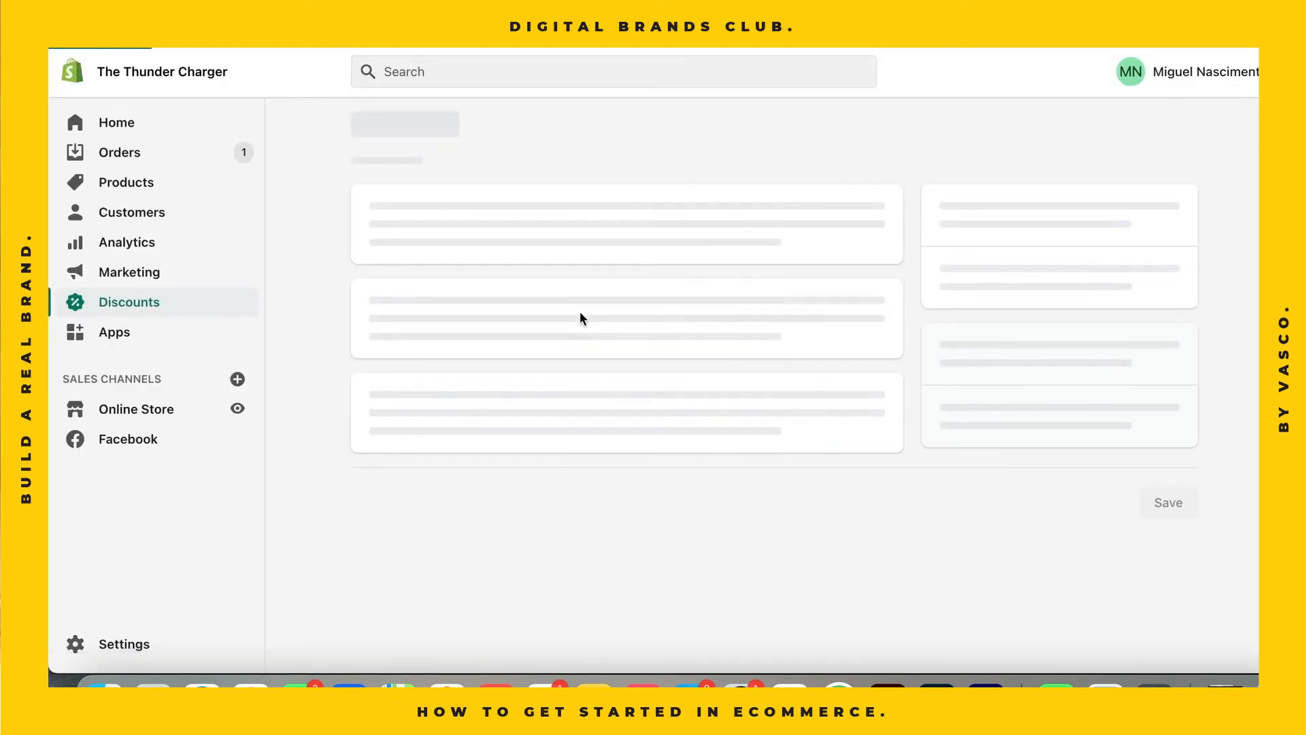
pyautogui.write('20')
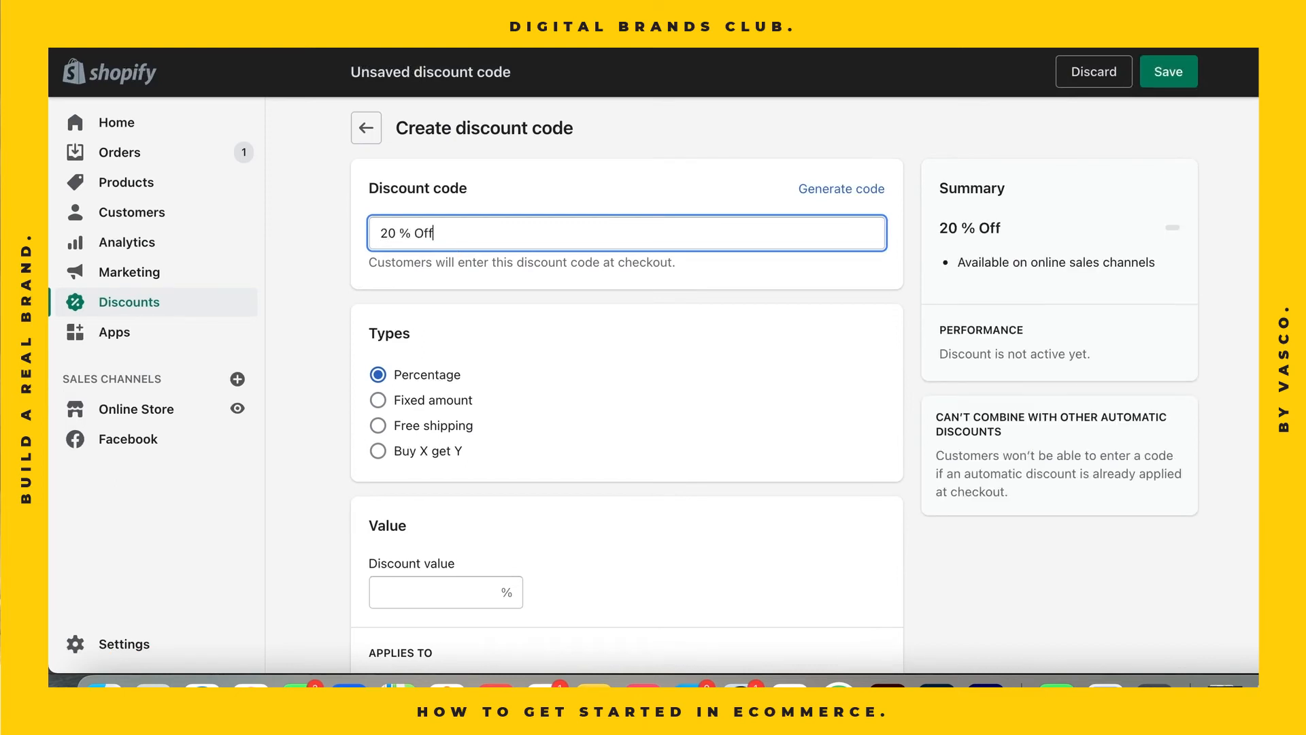
# Set the discount code's percentage value to 20%.
pyautogui.scroll(-3, 503, 514)
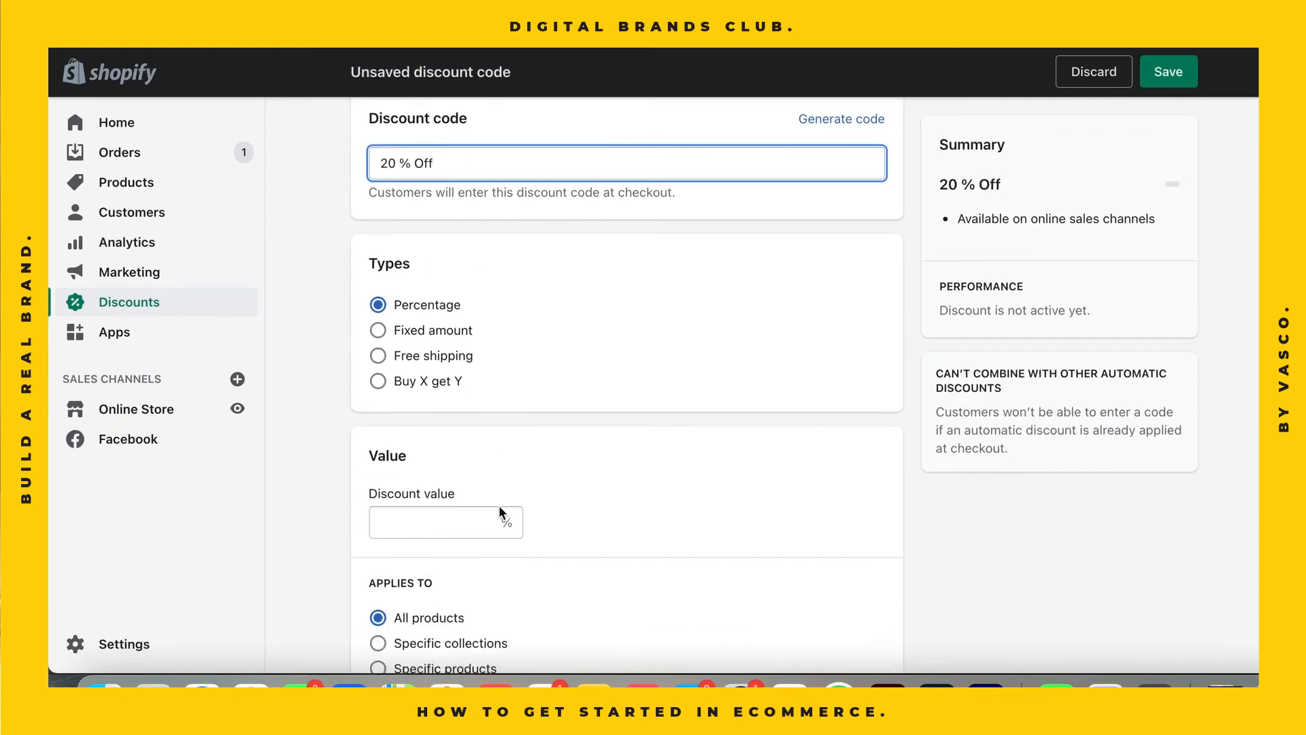
pyautogui.click(447, 517)
pyautogui.write('20')
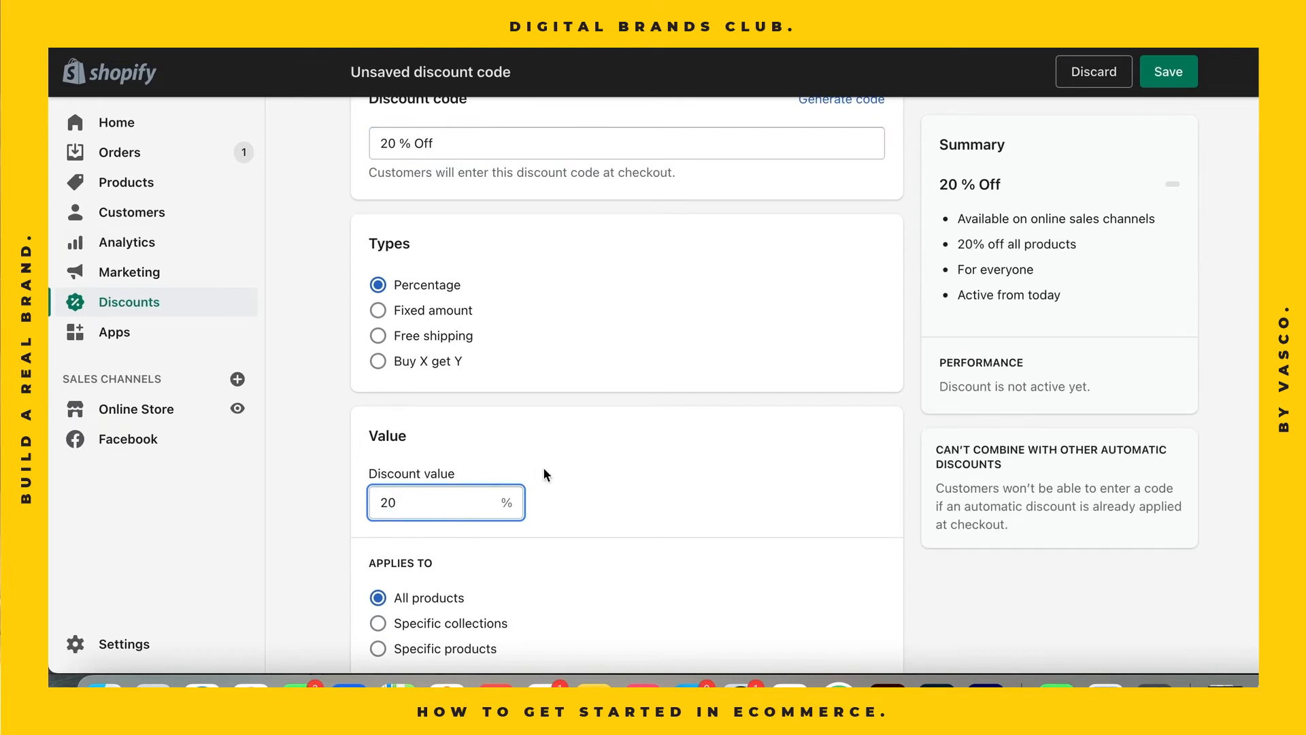
pyautogui.click(668, 478)
# Toggle the one-use-per-customer limit in the discount's usage limits and save the discount code.
pyautogui.scroll(2, 627, 333)
pyautogui.scroll(-3, 626, 330)
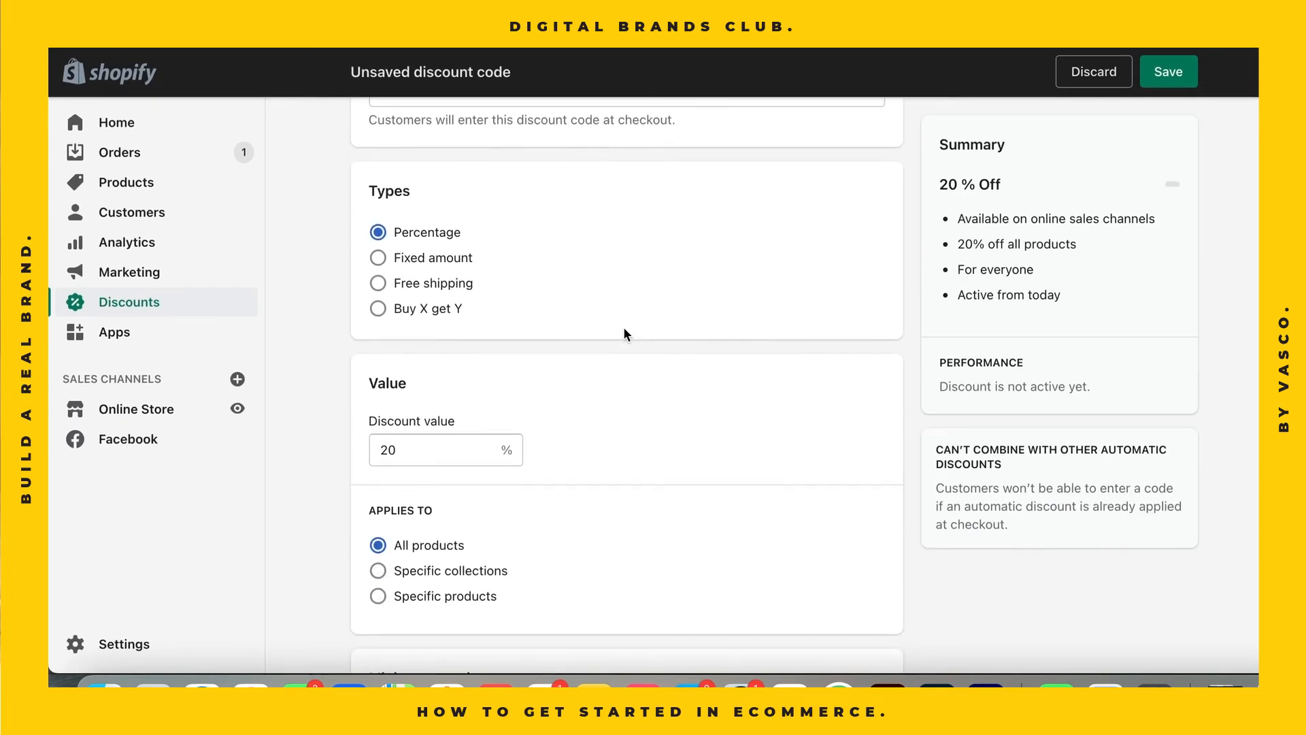
pyautogui.scroll(2, 701, 272)
pyautogui.scroll(-5, 701, 272)
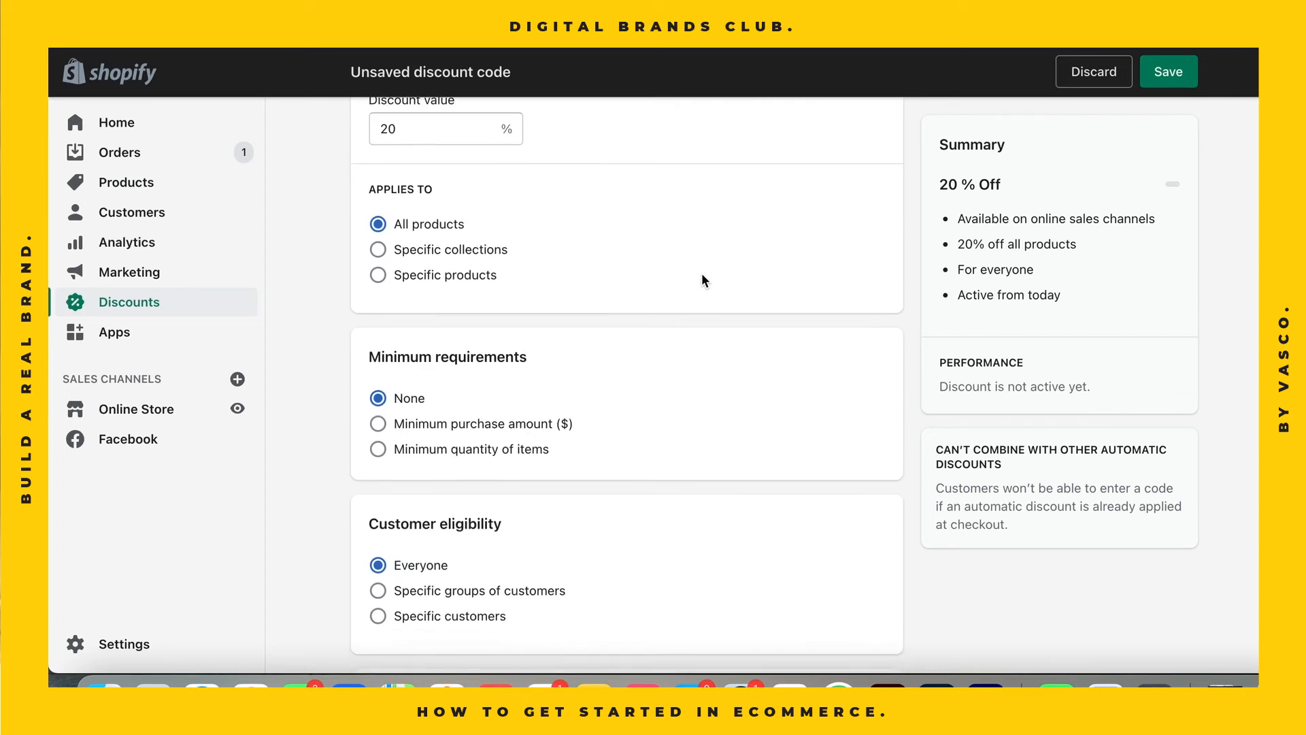
pyautogui.scroll(-3, 791, 364)
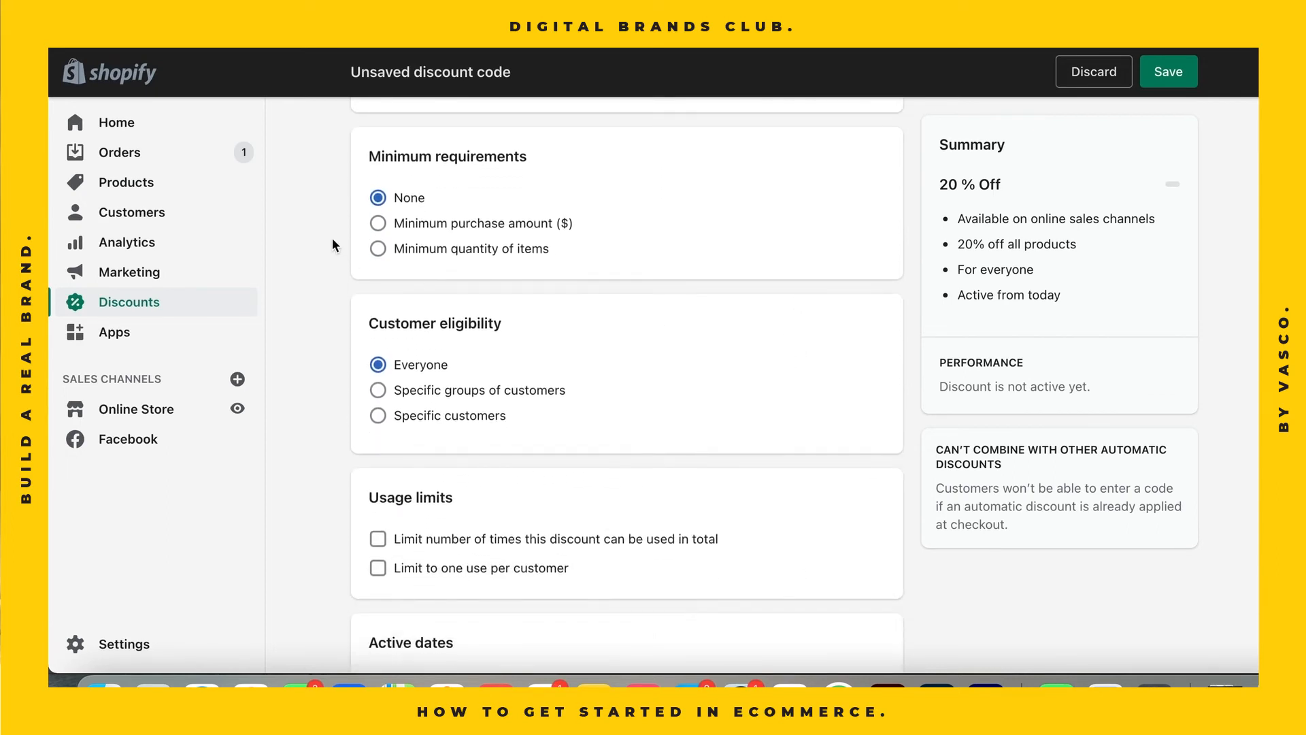
pyautogui.scroll(-3, 732, 352)
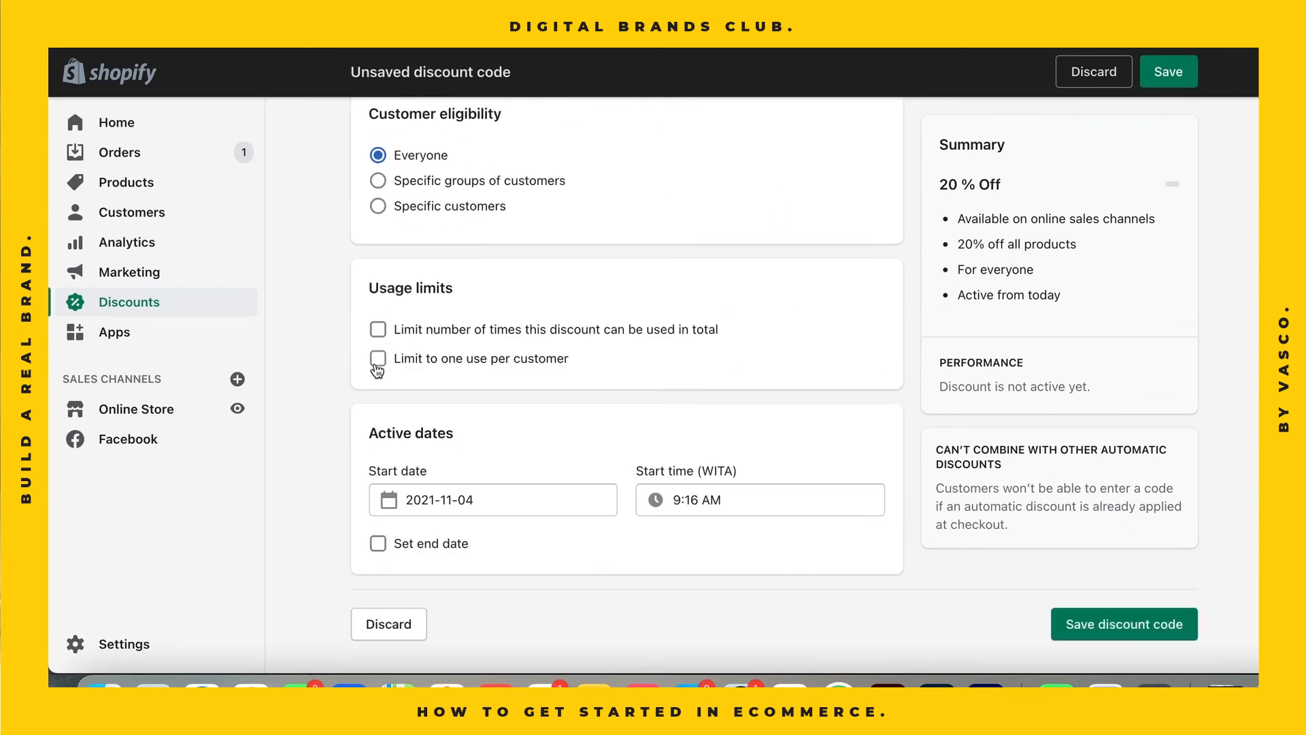
pyautogui.click(378, 360)
pyautogui.click(378, 360)
pyautogui.click(1096, 626)
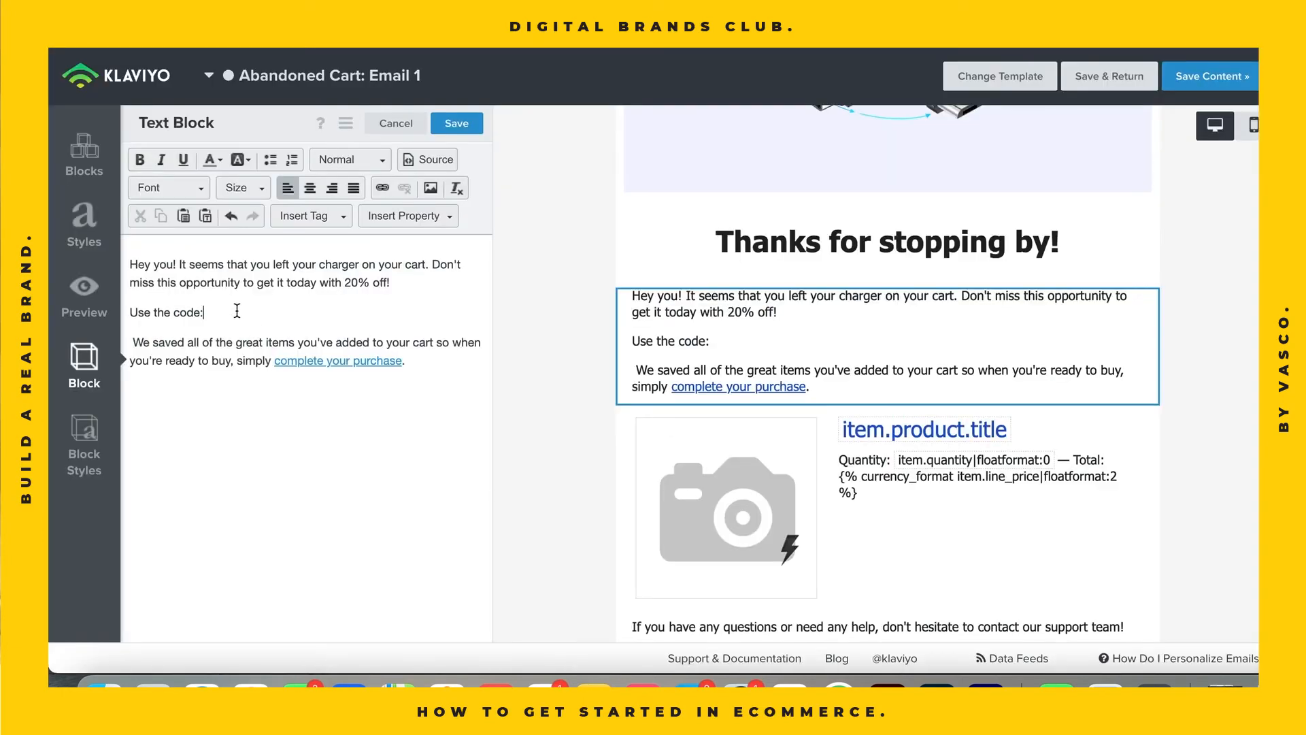
# Back in Klaviyo, complete the line "Use the code: THUNDER20 at the Checkout" with the code in bold, and save the text block.
pyautogui.write('THUNDER20')
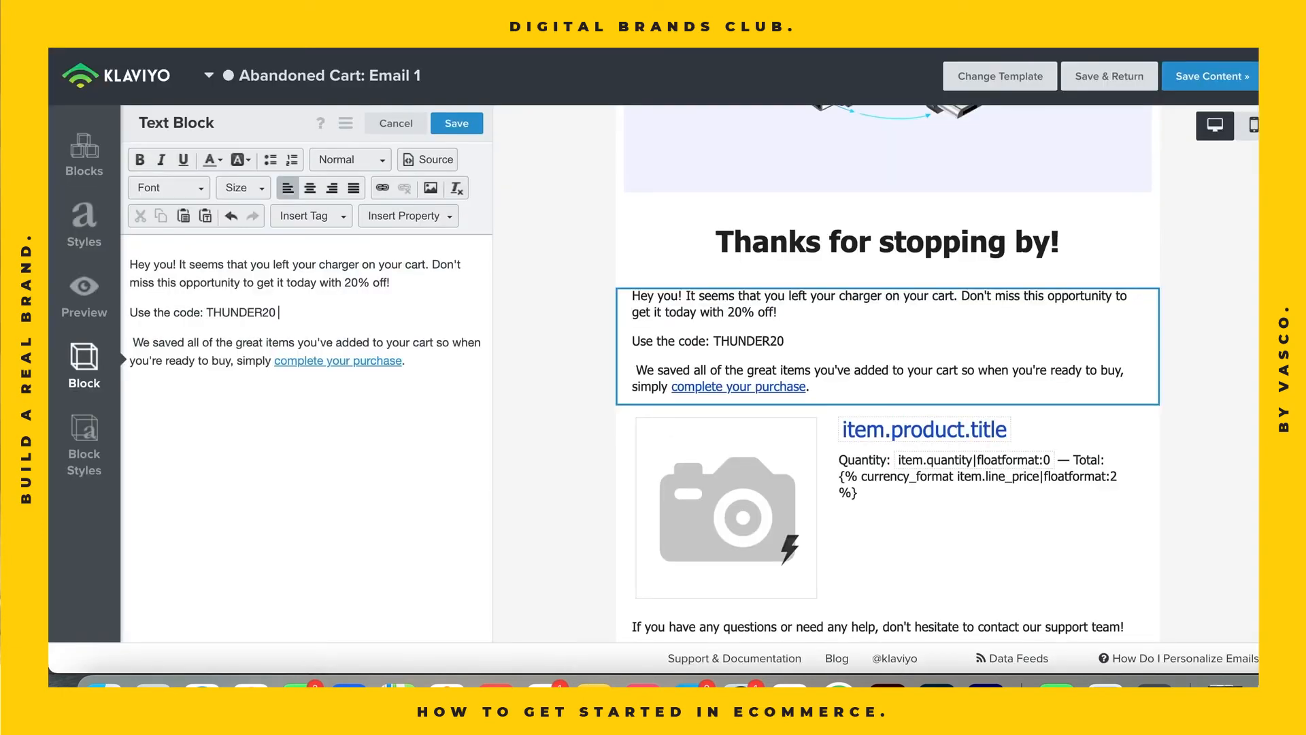
pyautogui.write('at the Checkout')
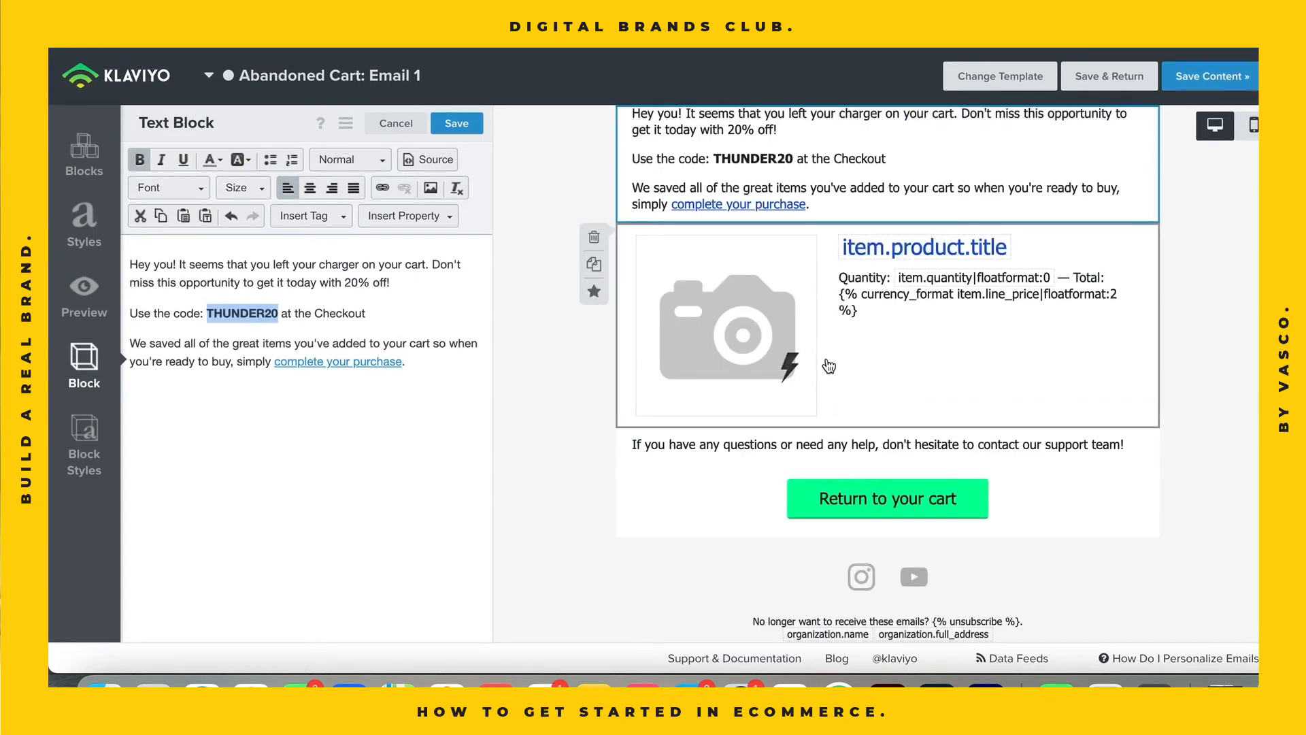
pyautogui.scroll(2, 886, 357)
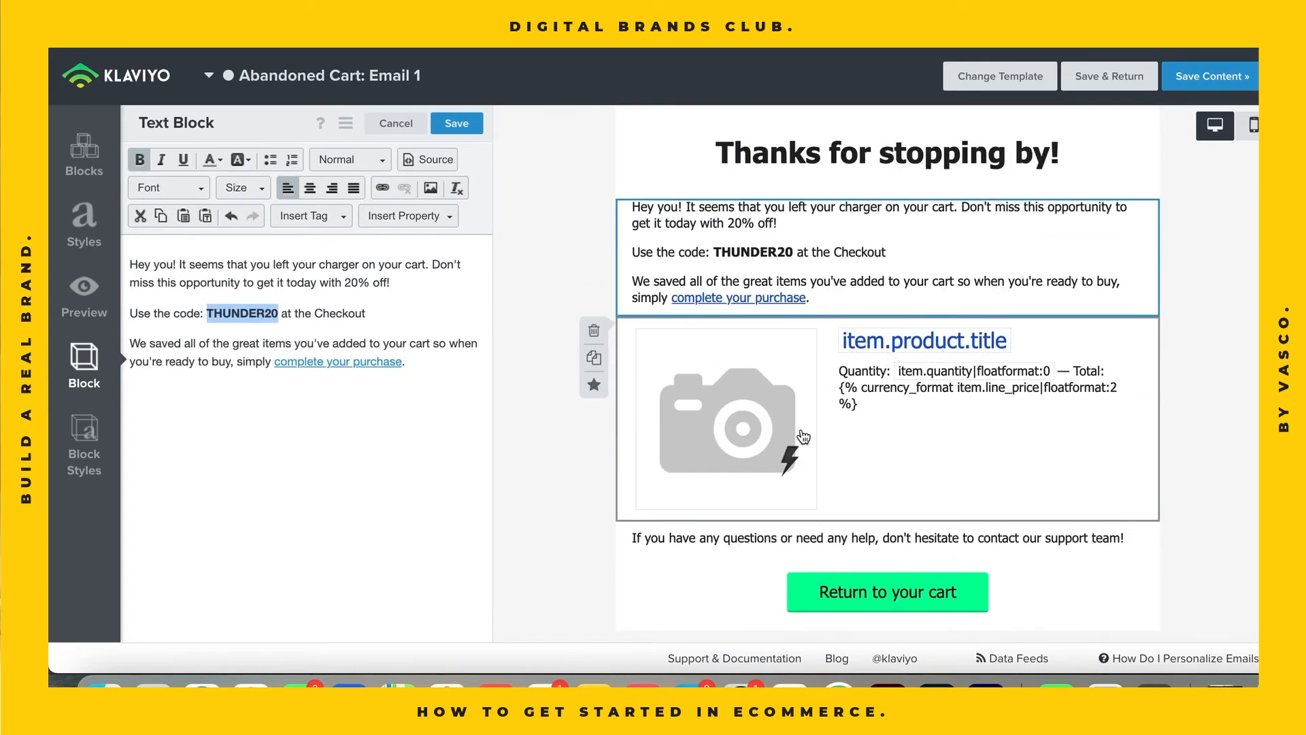
pyautogui.scroll(-3, 904, 455)
pyautogui.click(460, 124)
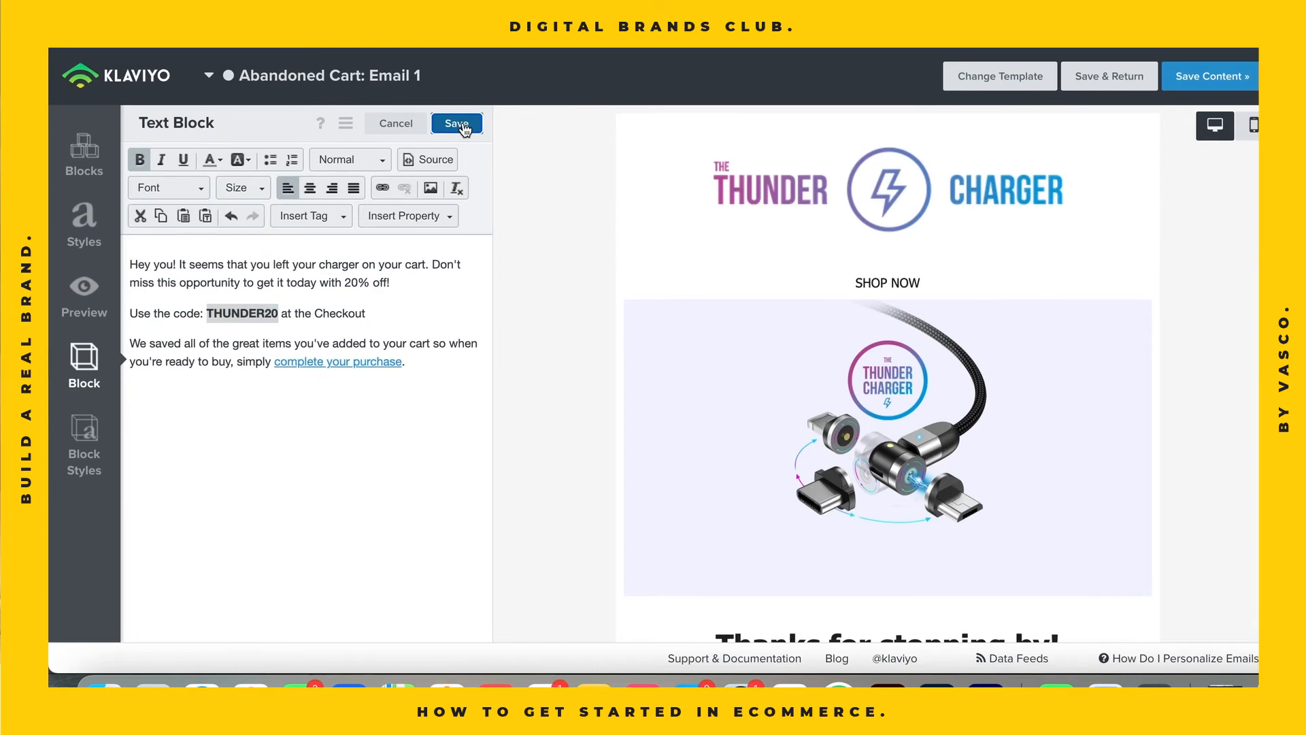
# Save Email 1's content and finish editing the message, saving its pending changes.
pyautogui.click(1208, 77)
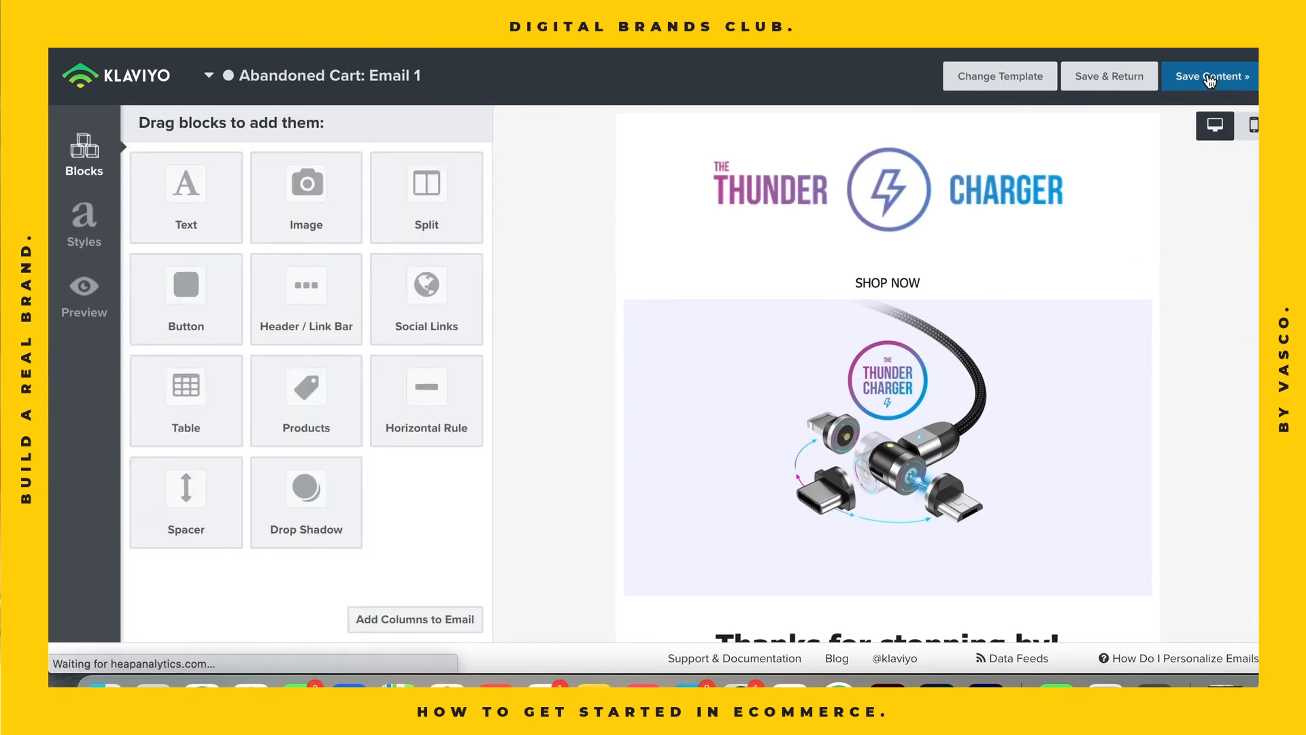
pyautogui.scroll(-10, 860, 419)
pyautogui.scroll(10, 861, 421)
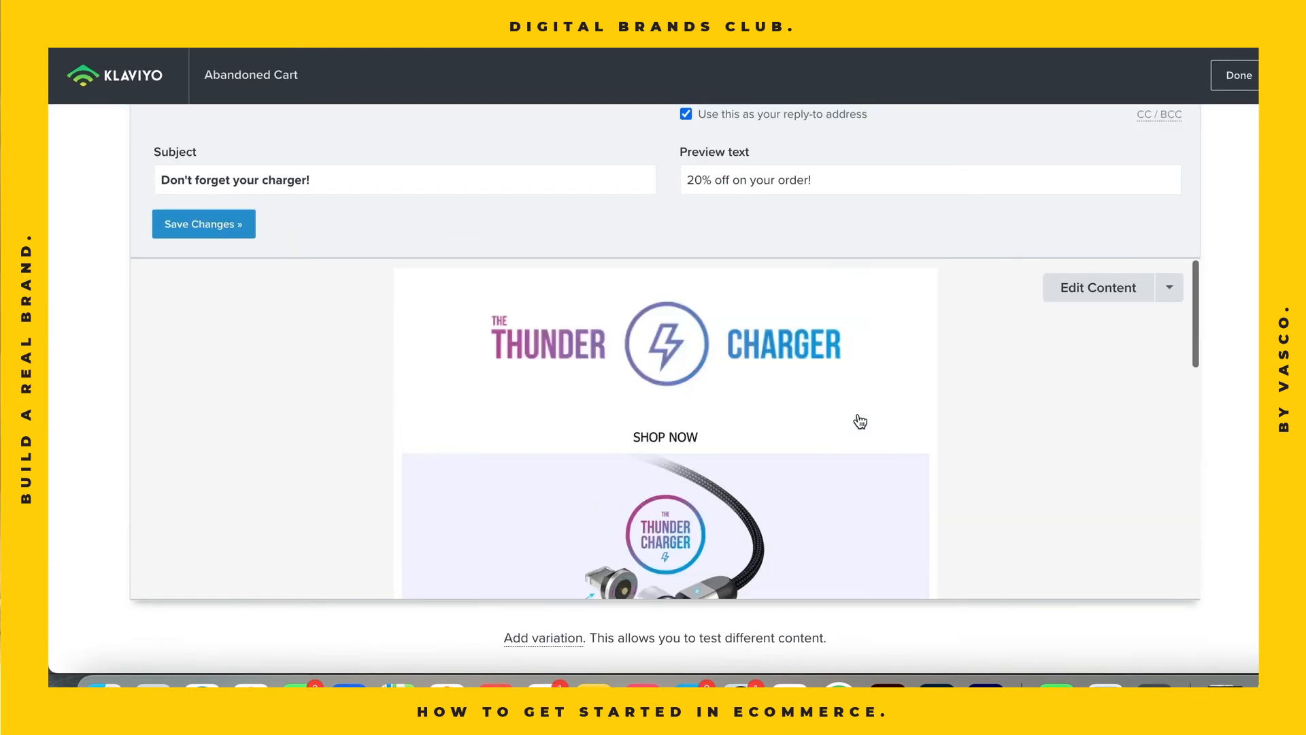
pyautogui.click(1233, 77)
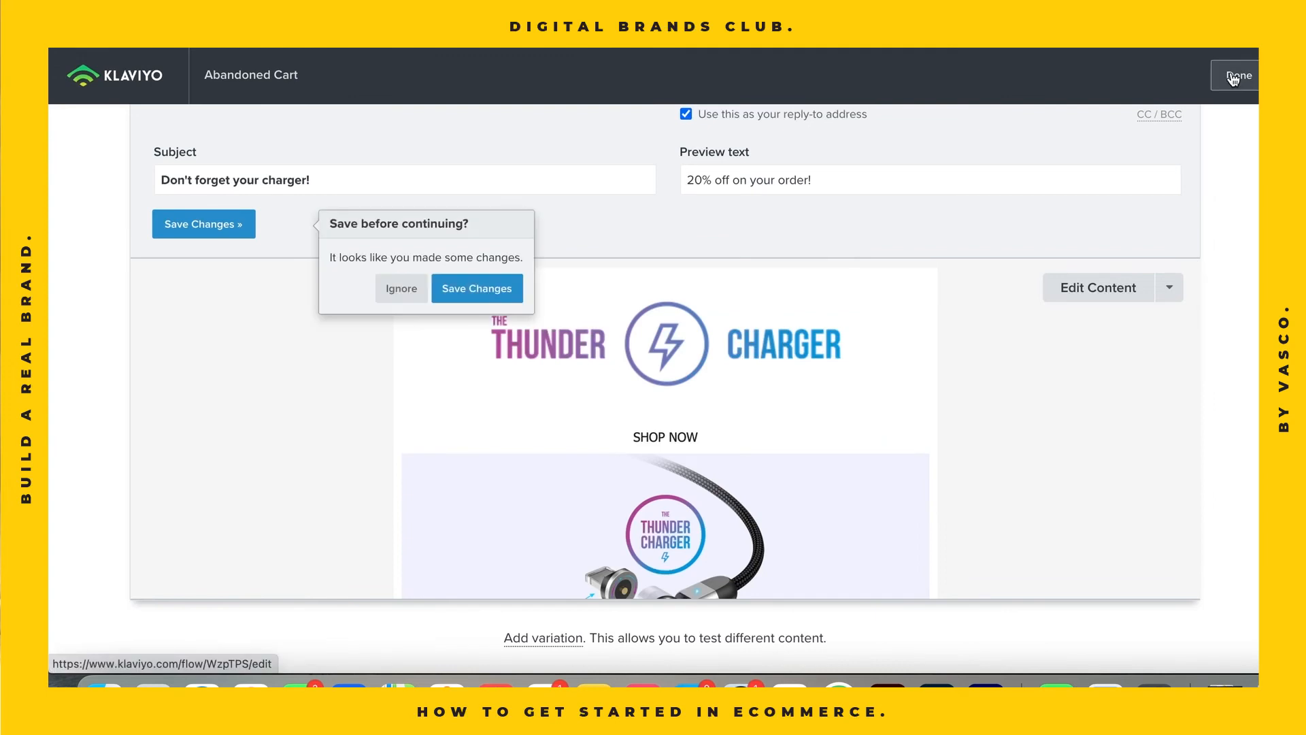
pyautogui.click(475, 294)
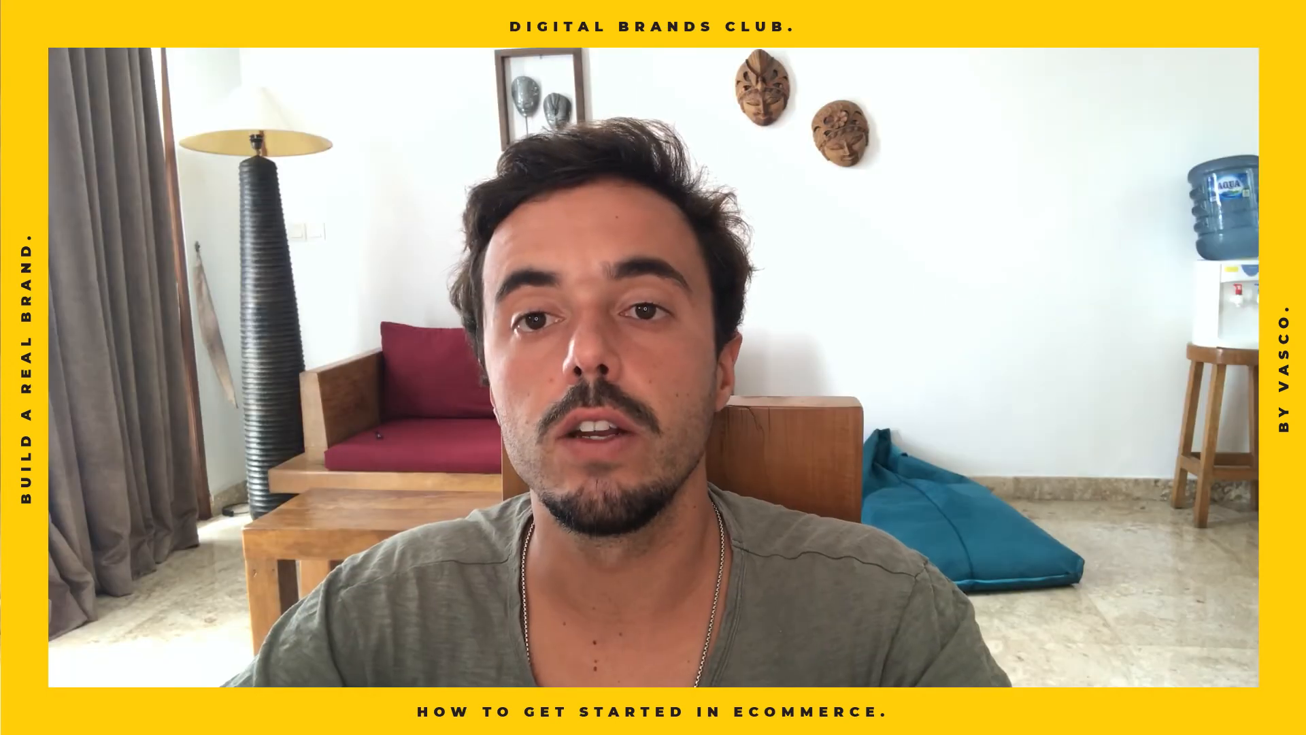